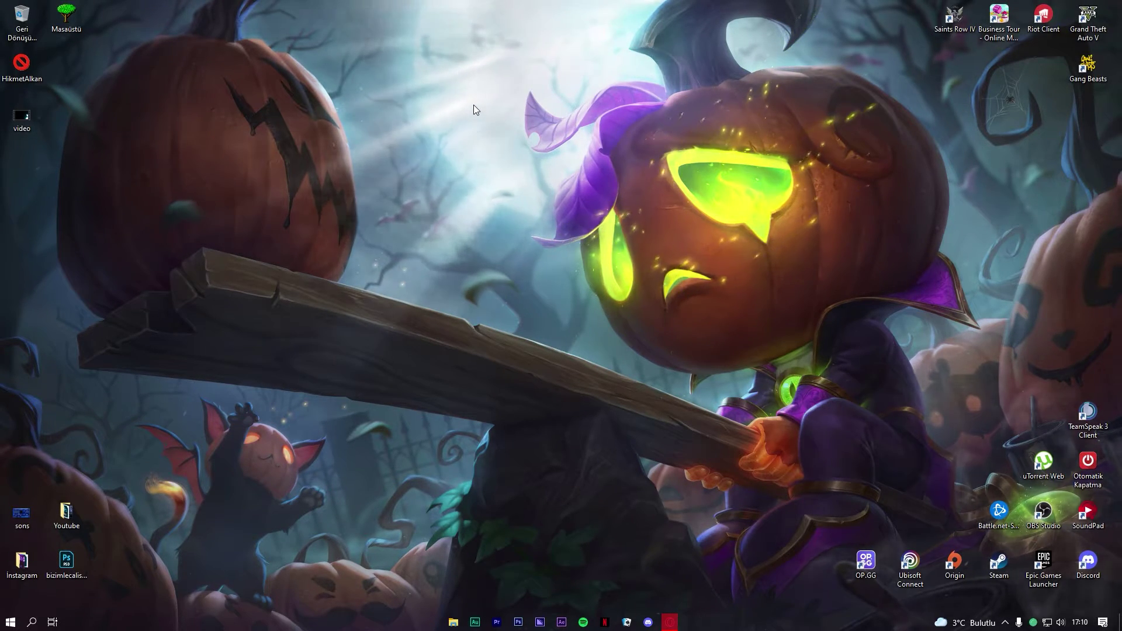
Refresh the Windows desktop three times from its right-click menu
right_click(358, 59)
left_click(396, 93)
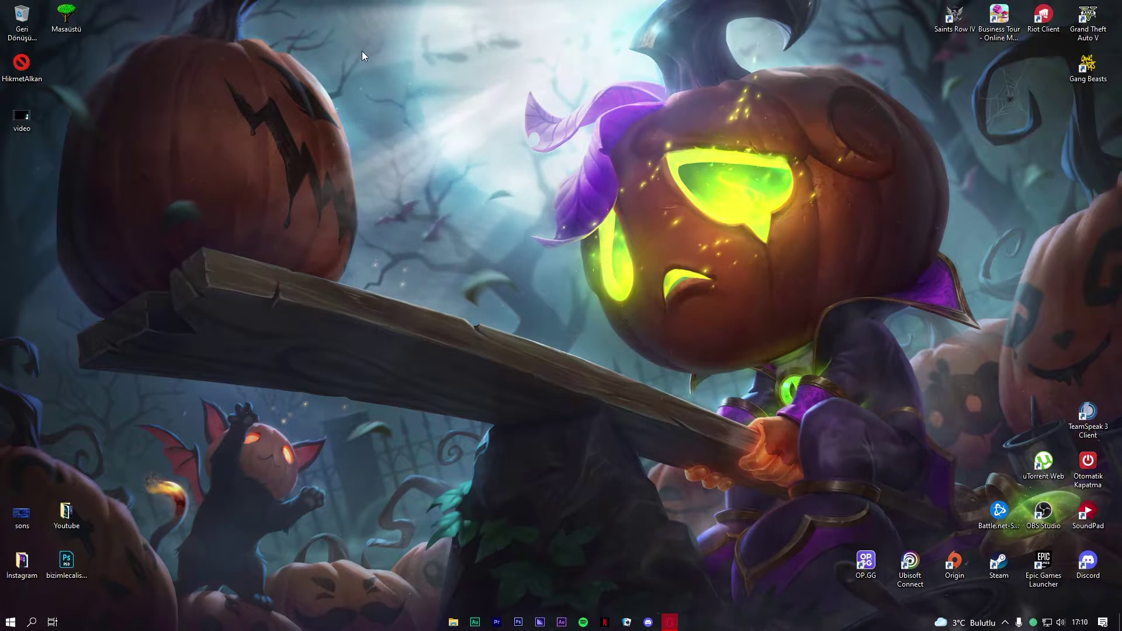
right_click(370, 16)
left_click(397, 51)
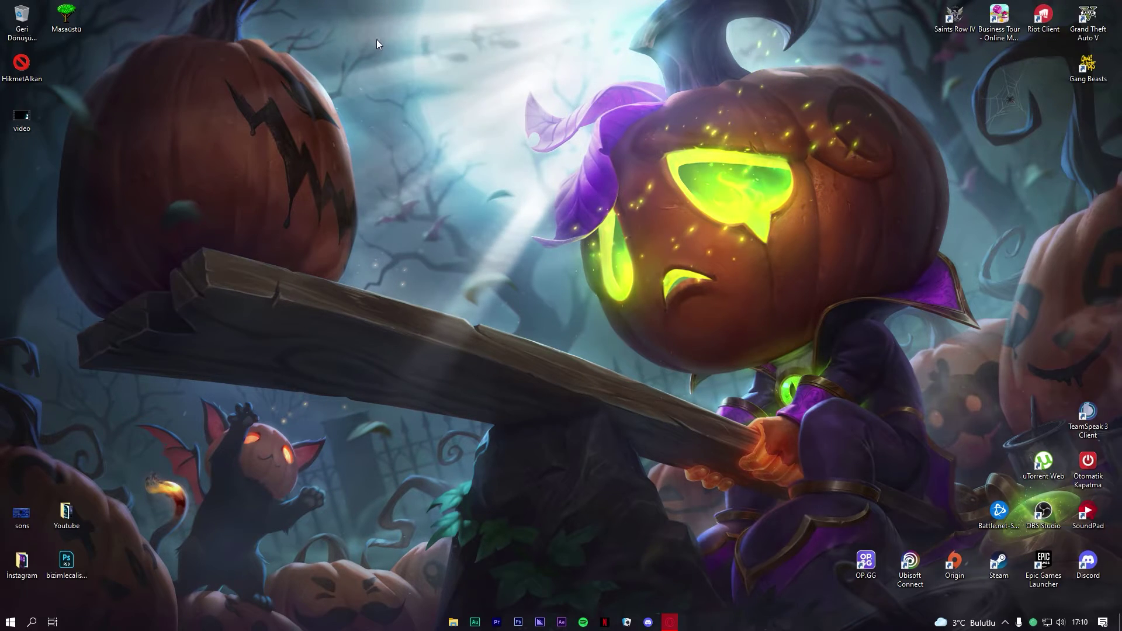
right_click(355, 11)
left_click(406, 43)
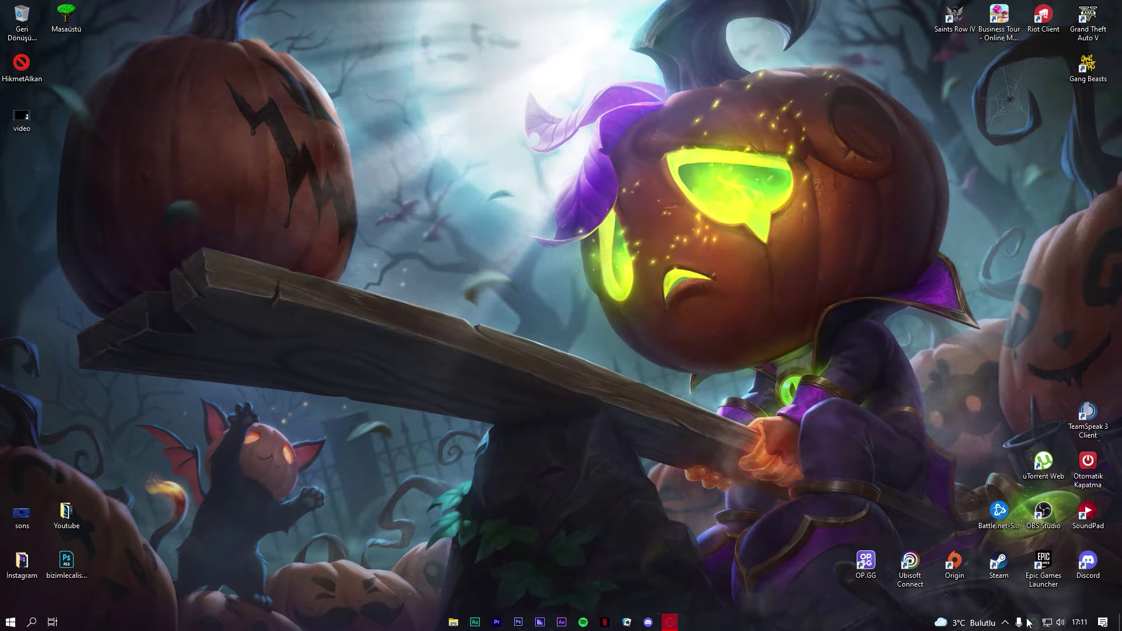
Bring Discord forward and look over the VİDEO DOSYALARI category's settings and role permissions
left_click(648, 622)
scroll(85, 404, "down", 3)
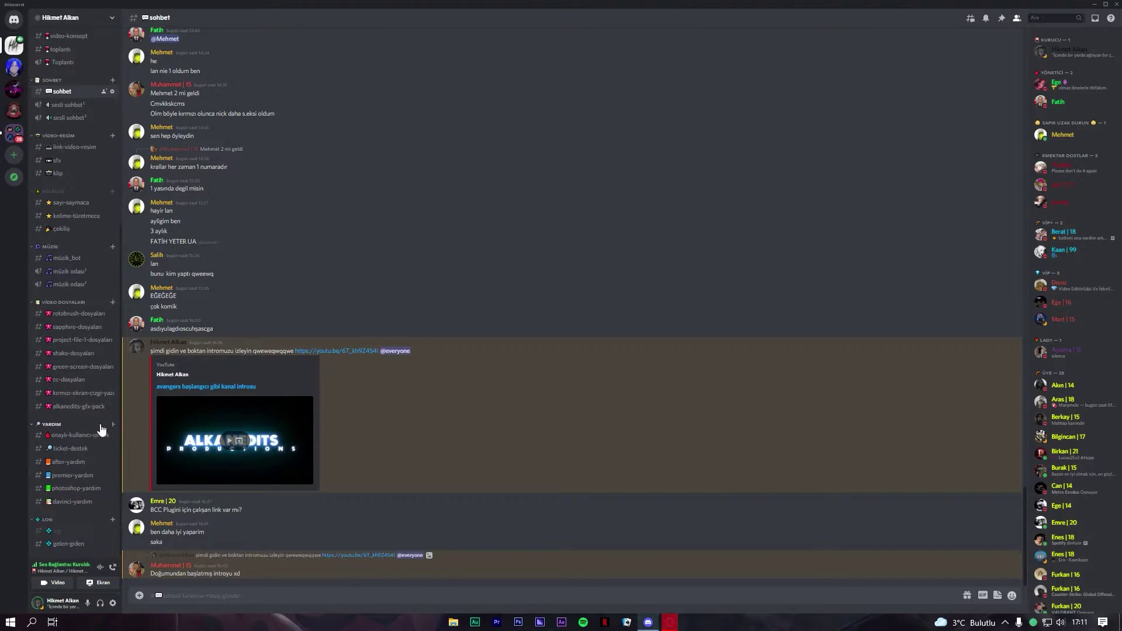
left_click(113, 302)
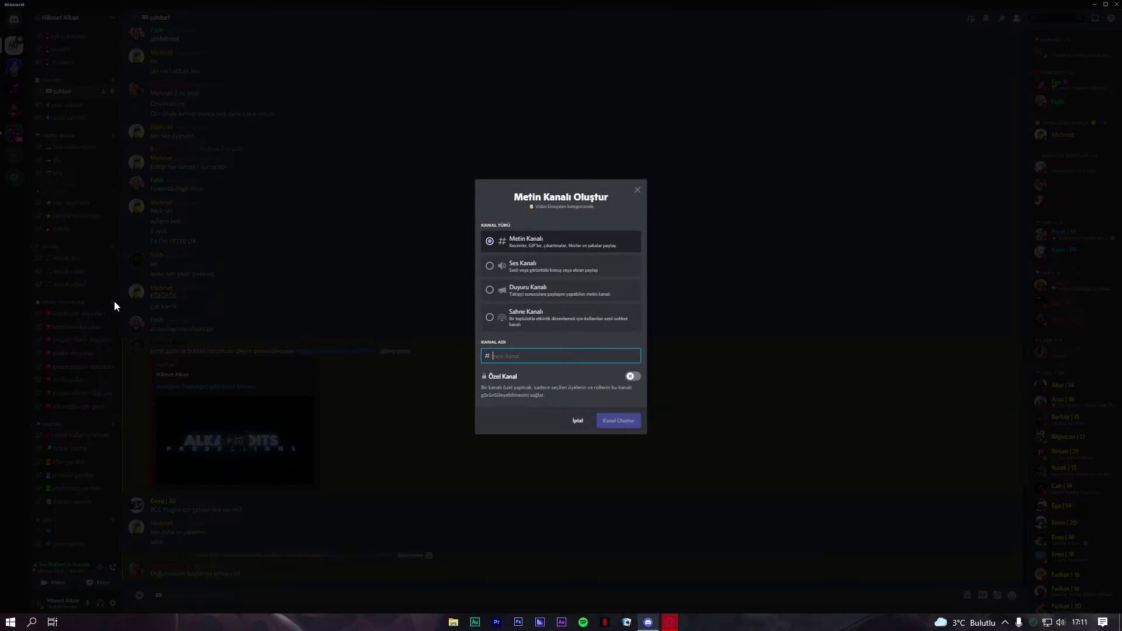
key("Escape")
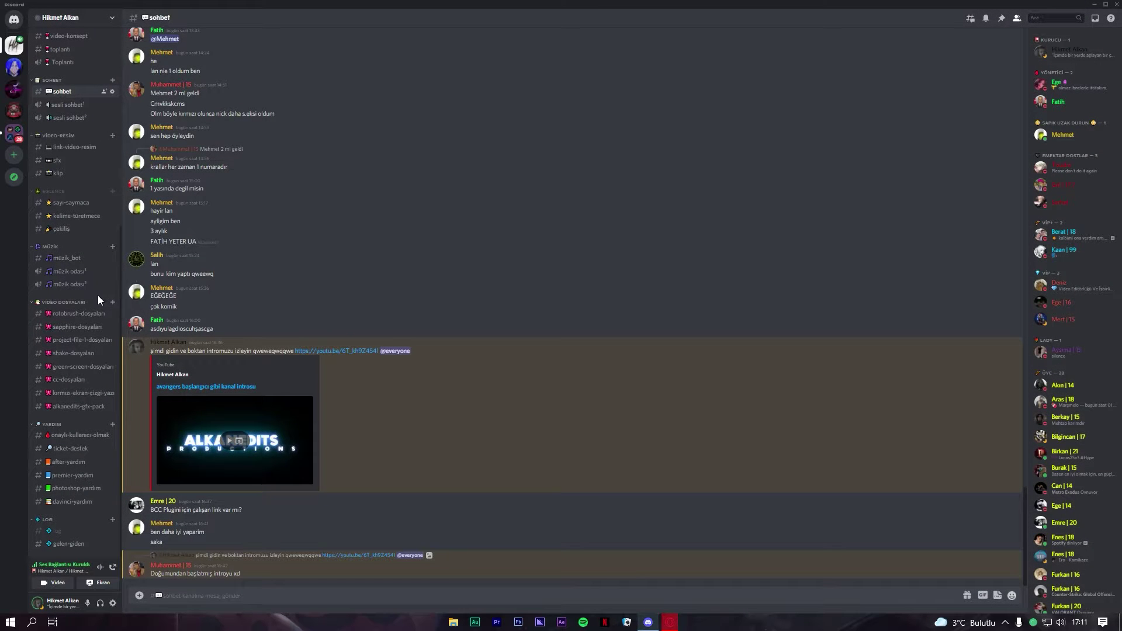
right_click(86, 306)
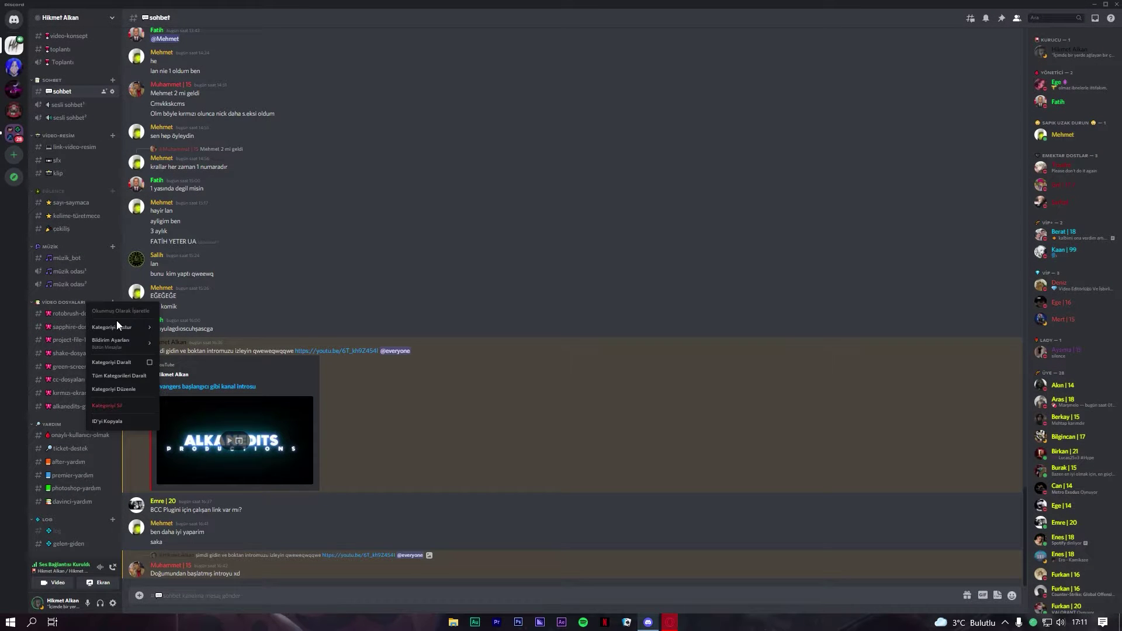
left_click(121, 390)
left_click(379, 59)
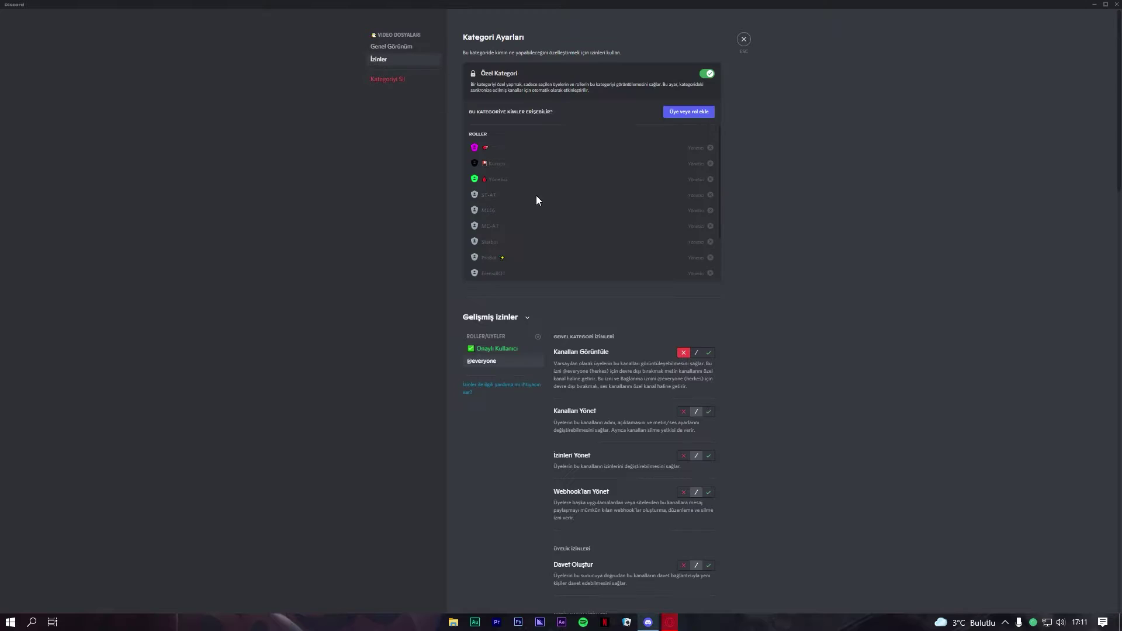
key("Escape")
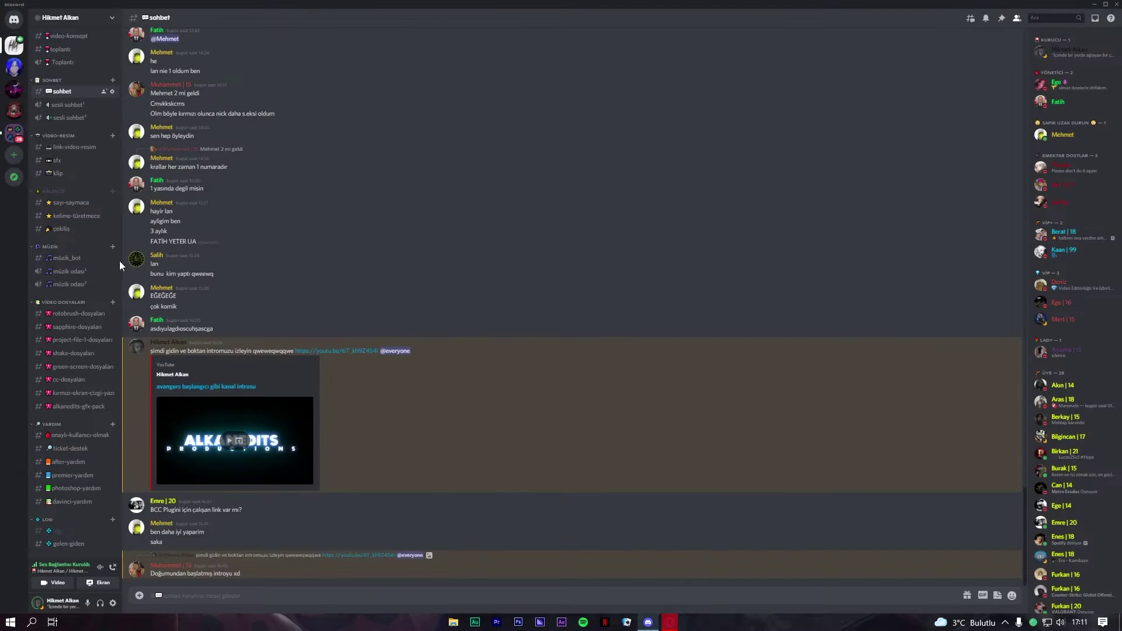
Begin a new private category from the server options, then cancel it
left_click(67, 22)
left_click(82, 117)
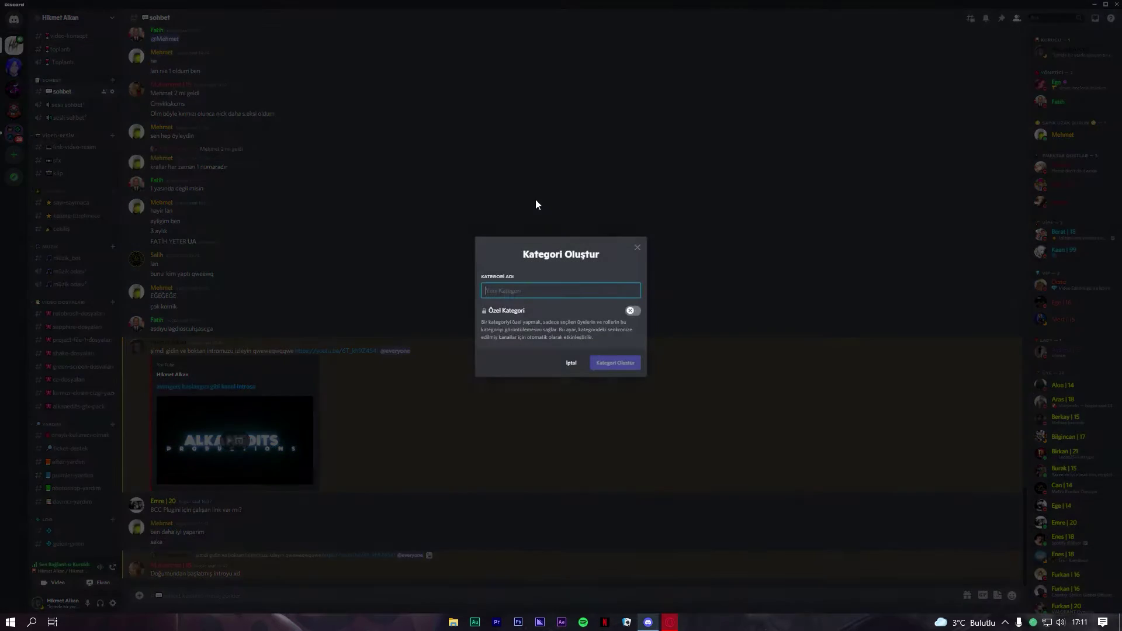
left_click(634, 311)
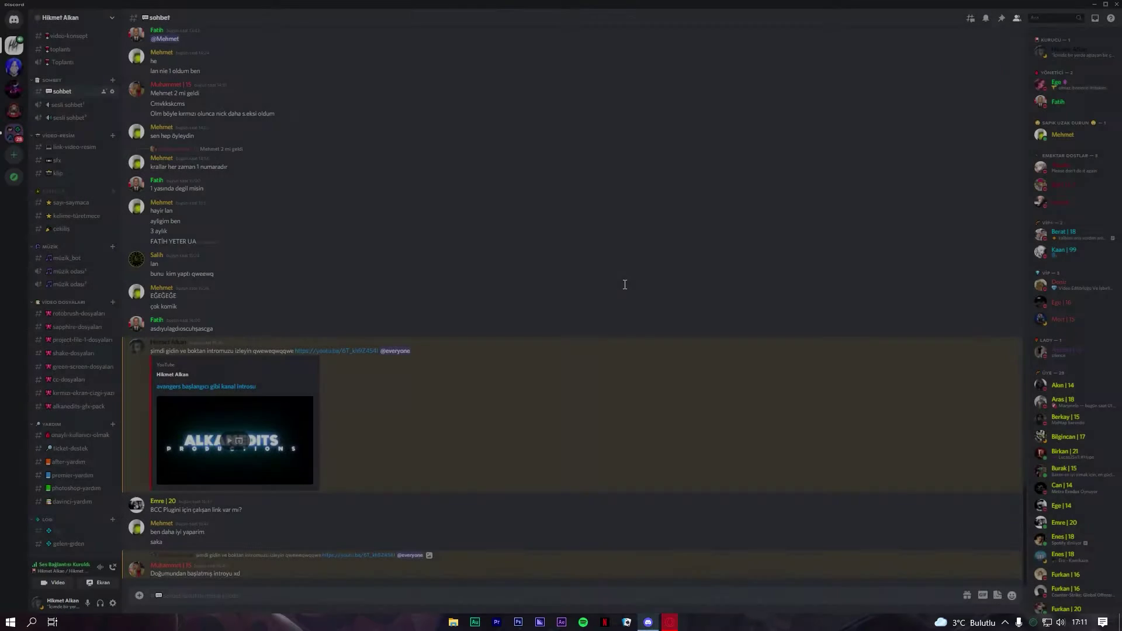
key("Escape")
Copy the VİDEO DOSYALARI category name from its general settings
right_click(59, 303)
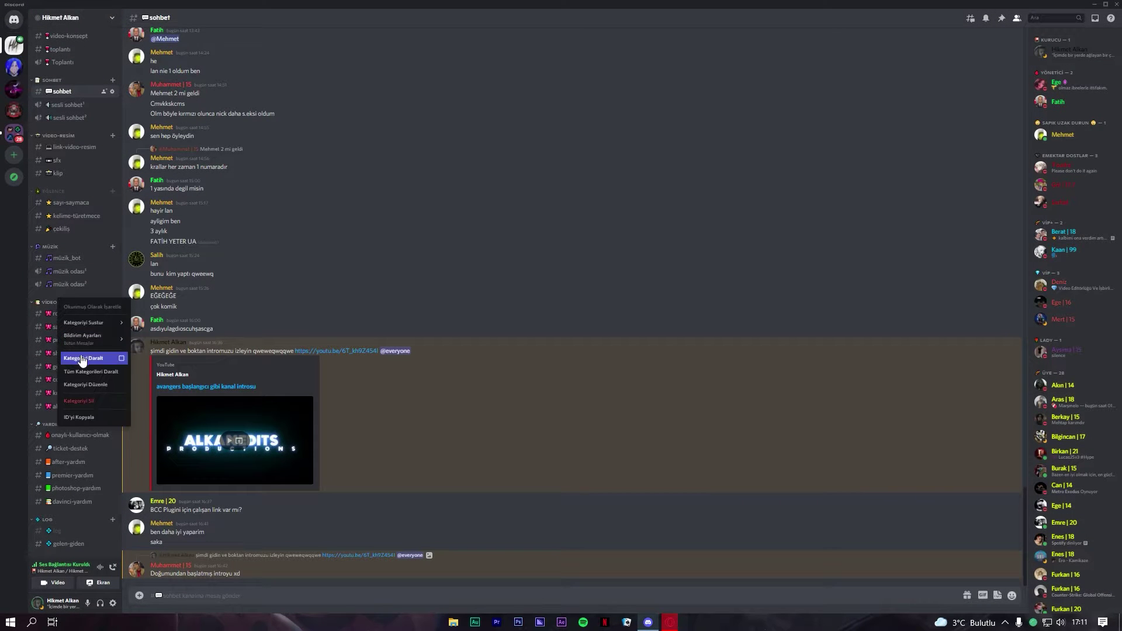
left_click(89, 383)
triple_click(504, 61)
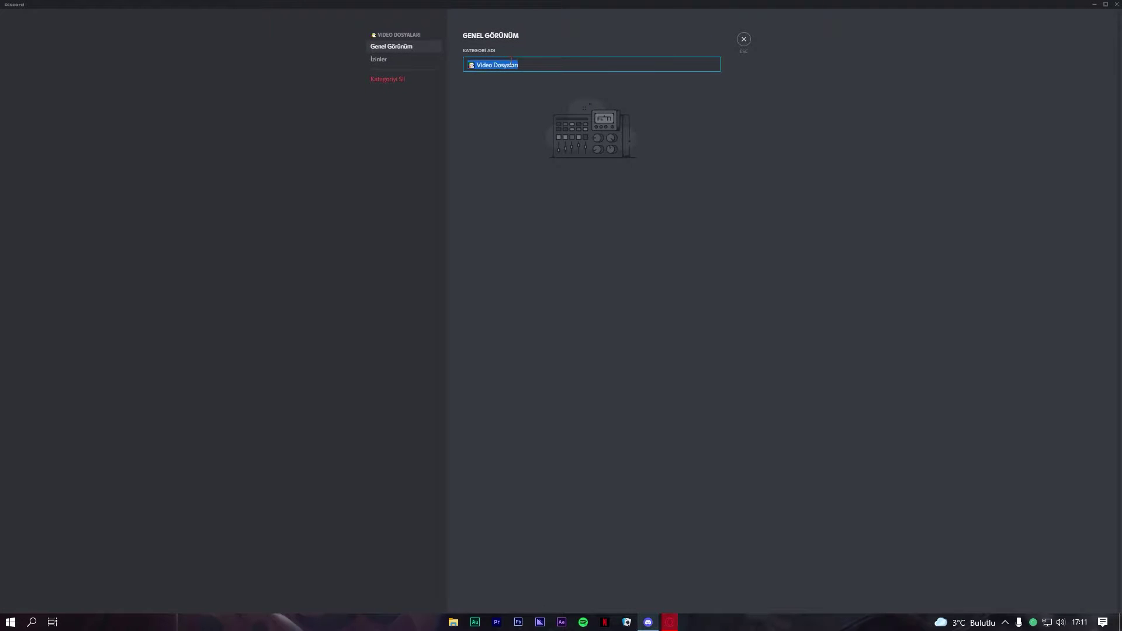
key("Escape")
left_click(58, 17)
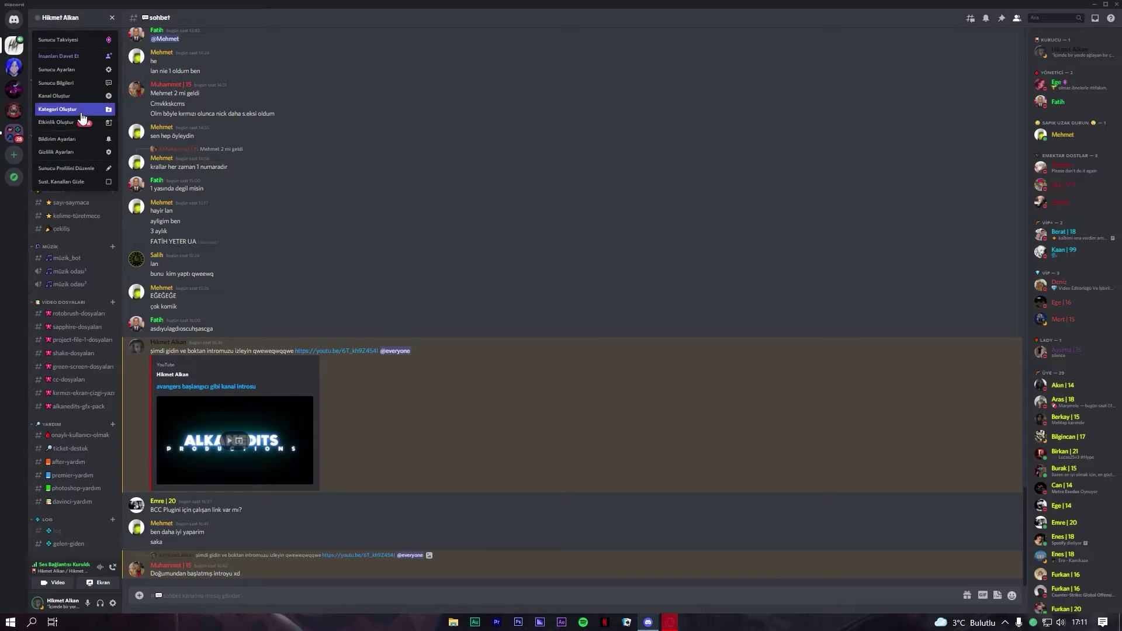
Create the private category UYGULAMA LİNKLERİ, typing over the pasted VİDEO DOSYALARI name
left_click(58, 110)
left_click(633, 311)
key("ctrl+v")
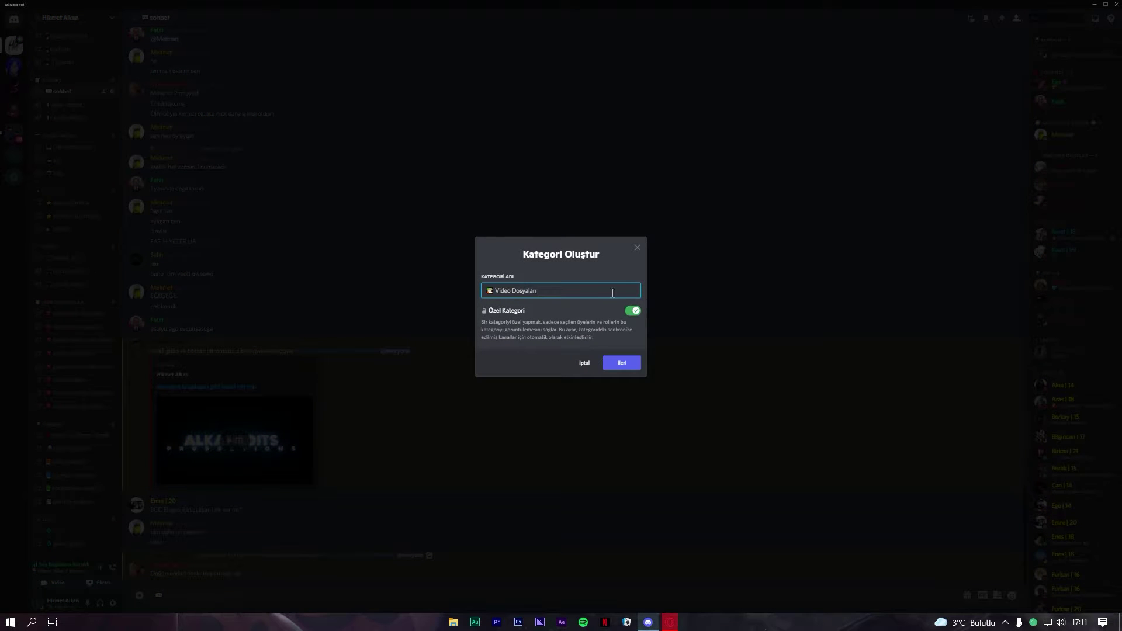
key("ctrl+a")
type("uY")
type("G")
type("Uyg")
key("Return")
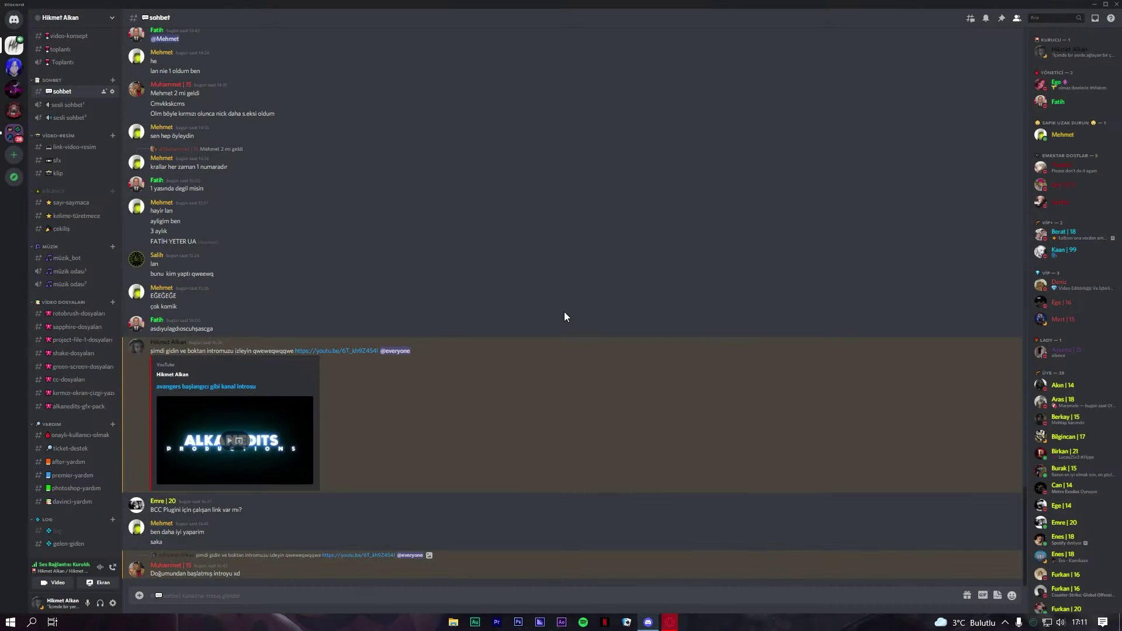
Move UYGULAMA LİNKLERİ above YARDIM, collapse all categories, then reopen VİDEO-RESİM and EĞLENCE
left_click_drag(74, 546, 73, 404)
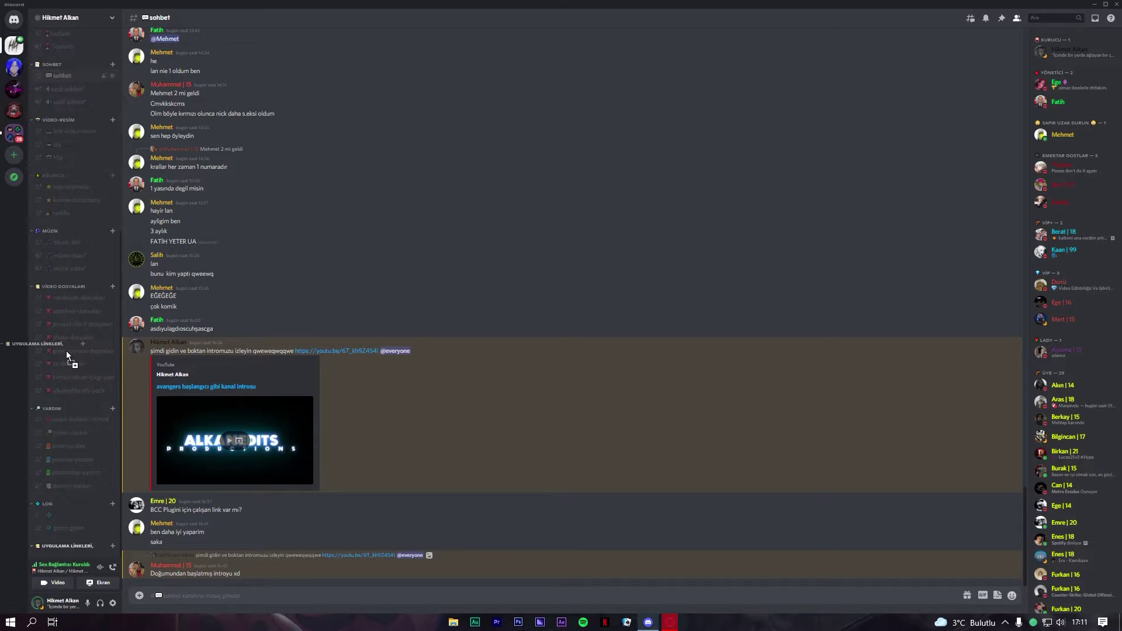
right_click(76, 407)
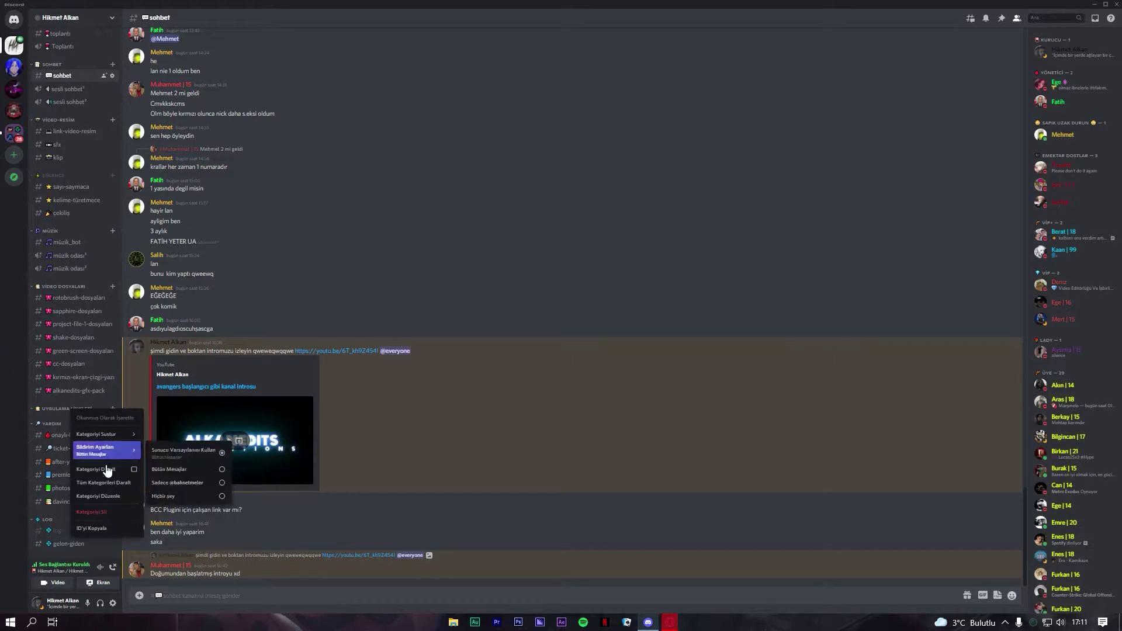
left_click(102, 434)
right_click(67, 194)
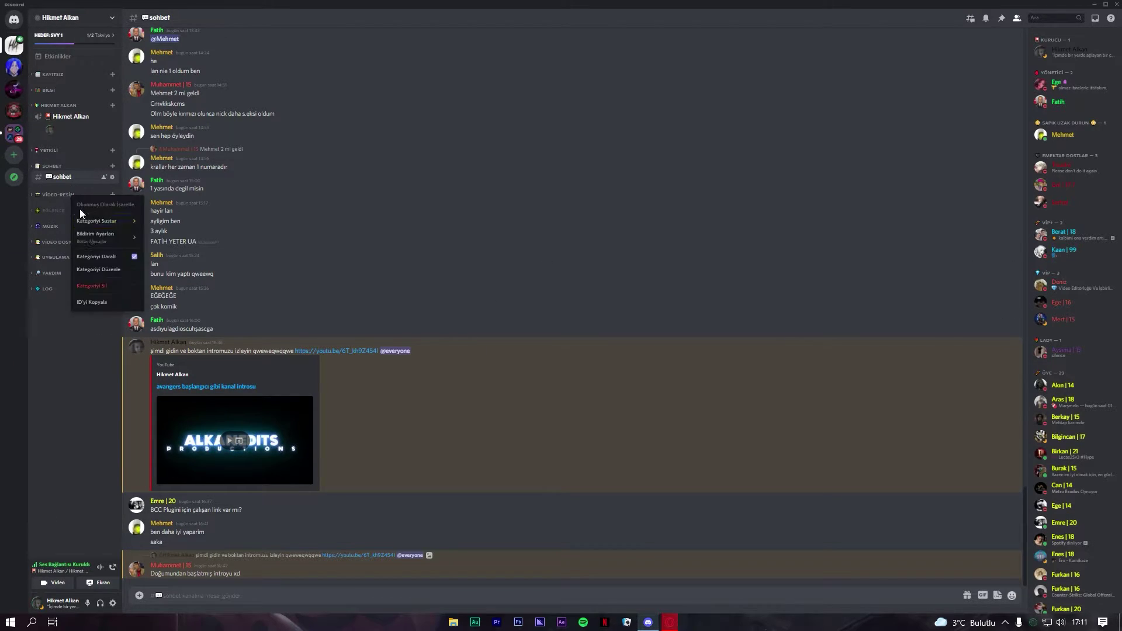
left_click(99, 256)
left_click(52, 250)
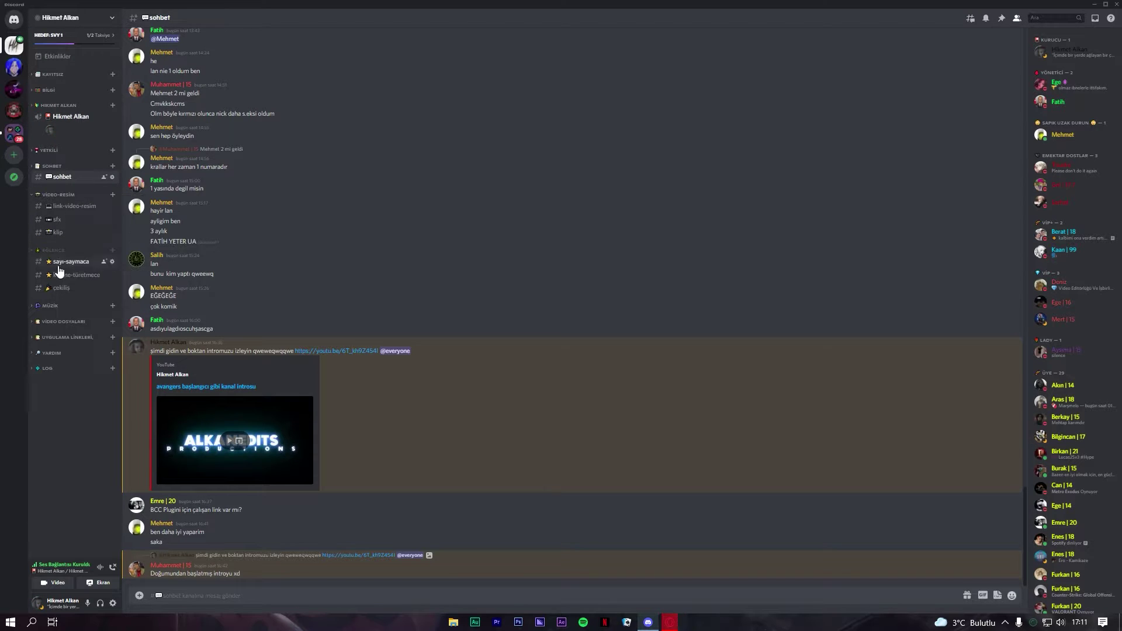
Remove the trailing comma from the UYGULAMA LİNKLERİ category name and save
right_click(80, 337)
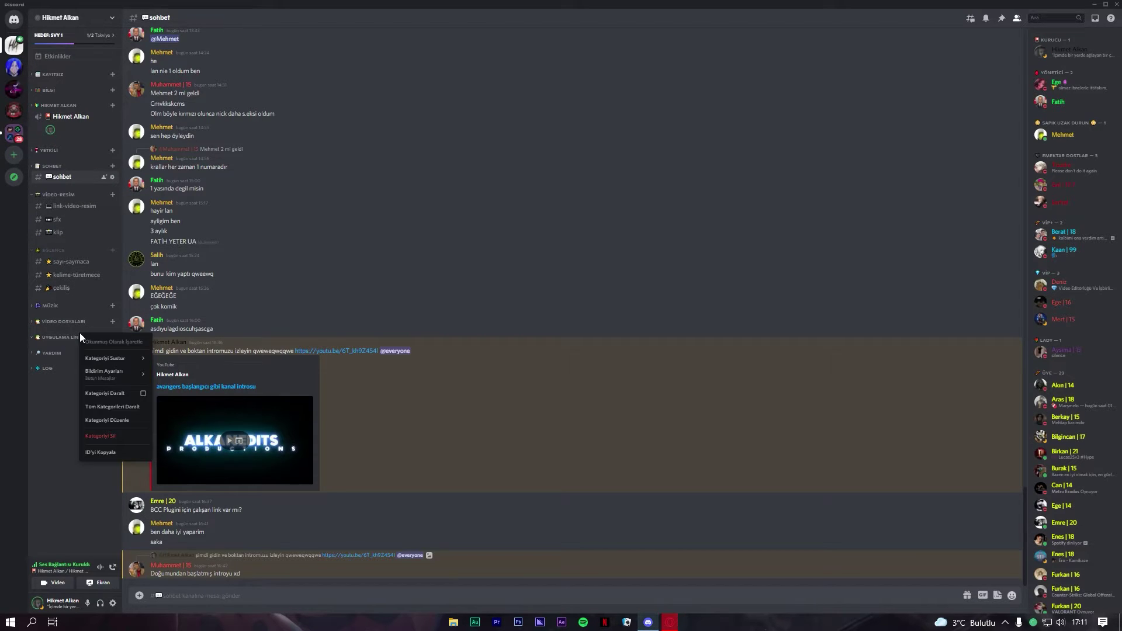
left_click(105, 420)
key("BackSpace")
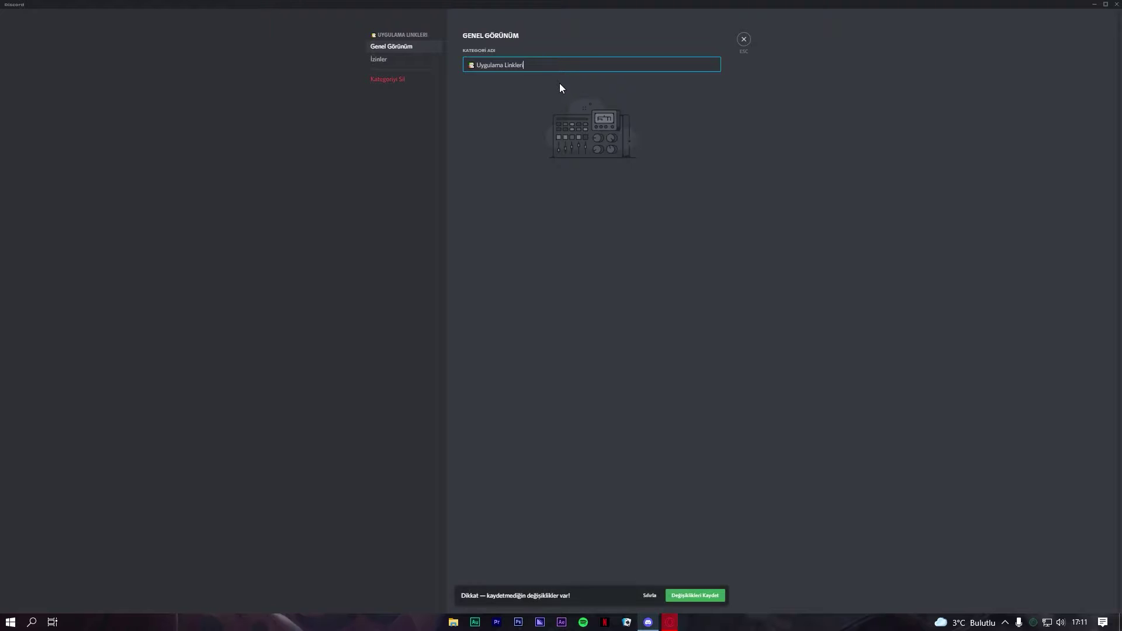
left_click(685, 591)
key("Escape")
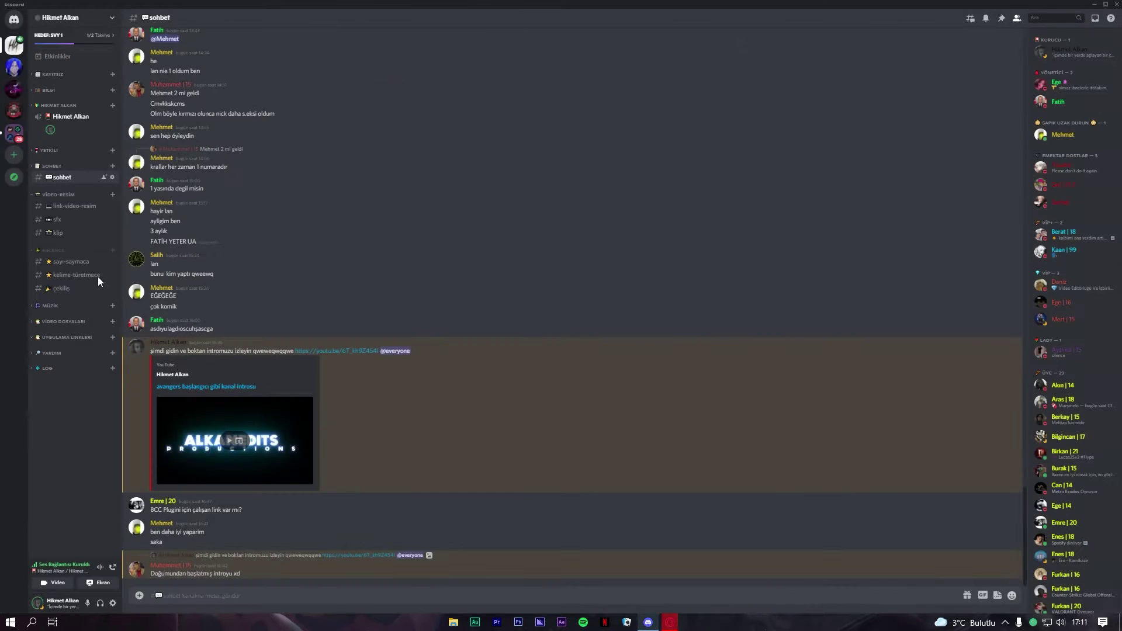
Expand the VİDEO DOSYALARI, YARDIM, MÜZİK and YETKİLİ categories
left_click(74, 330)
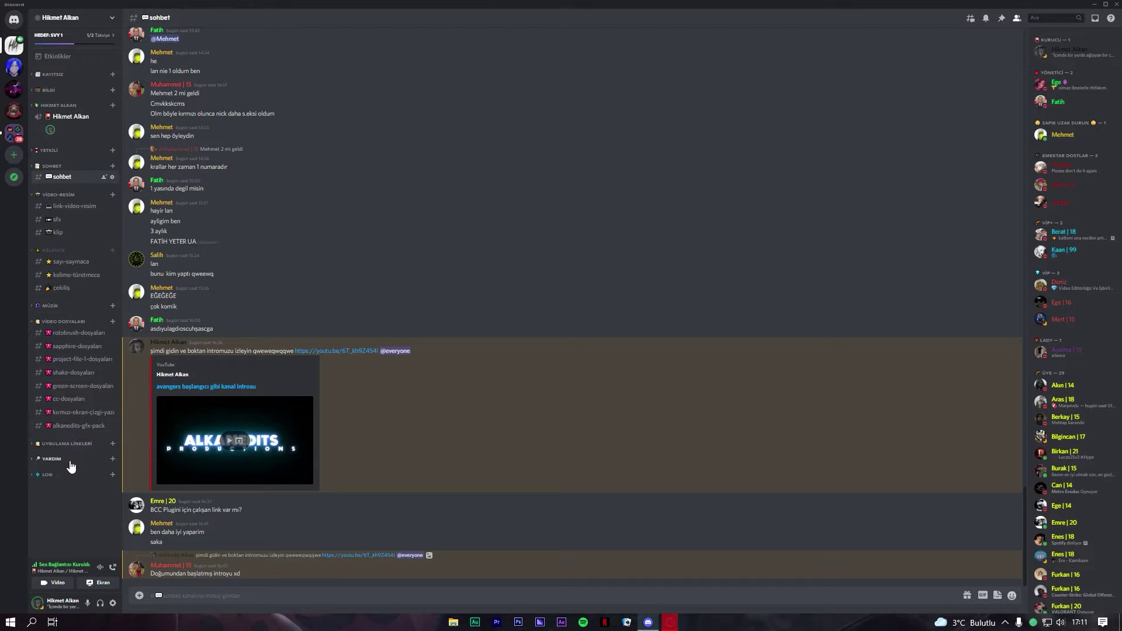
left_click(72, 460)
left_click(50, 305)
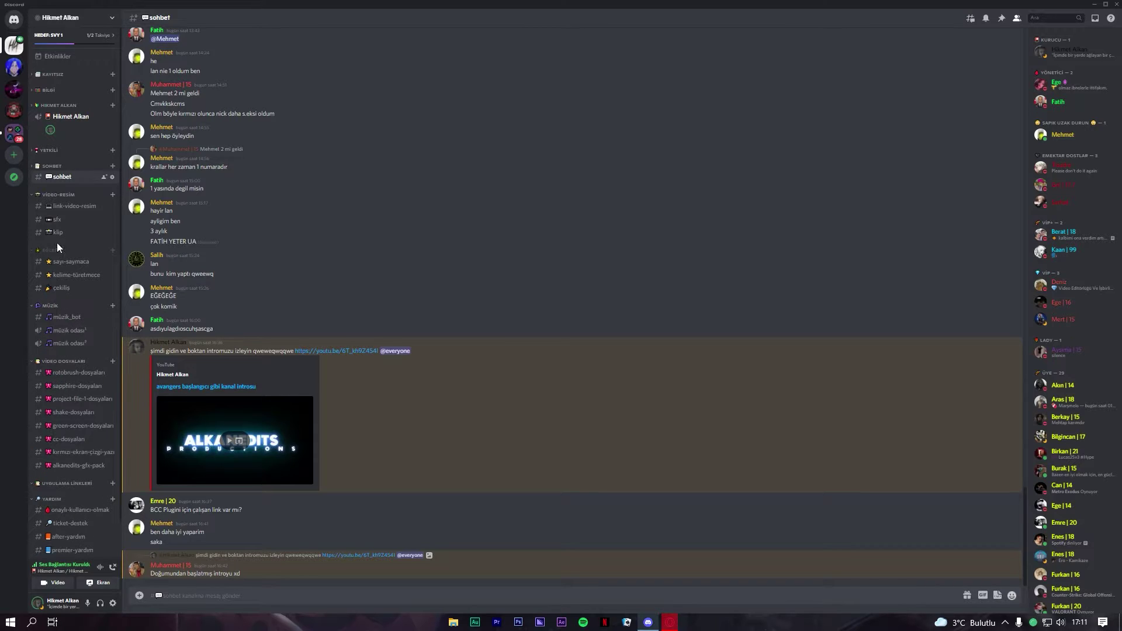
left_click(49, 150)
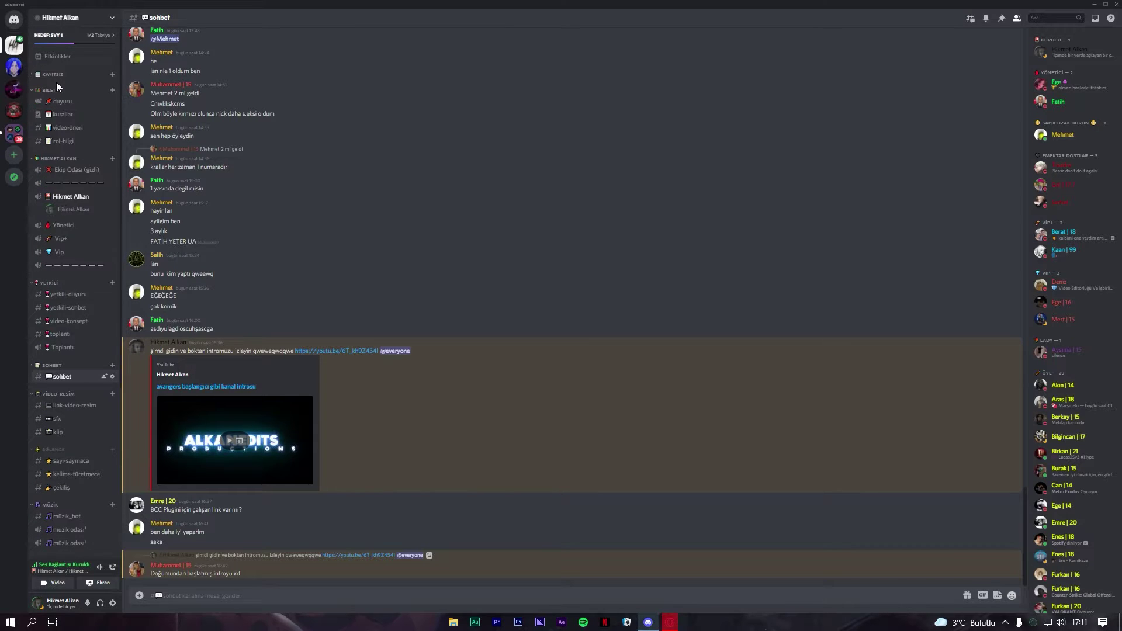
scroll(75, 295, "down", 4)
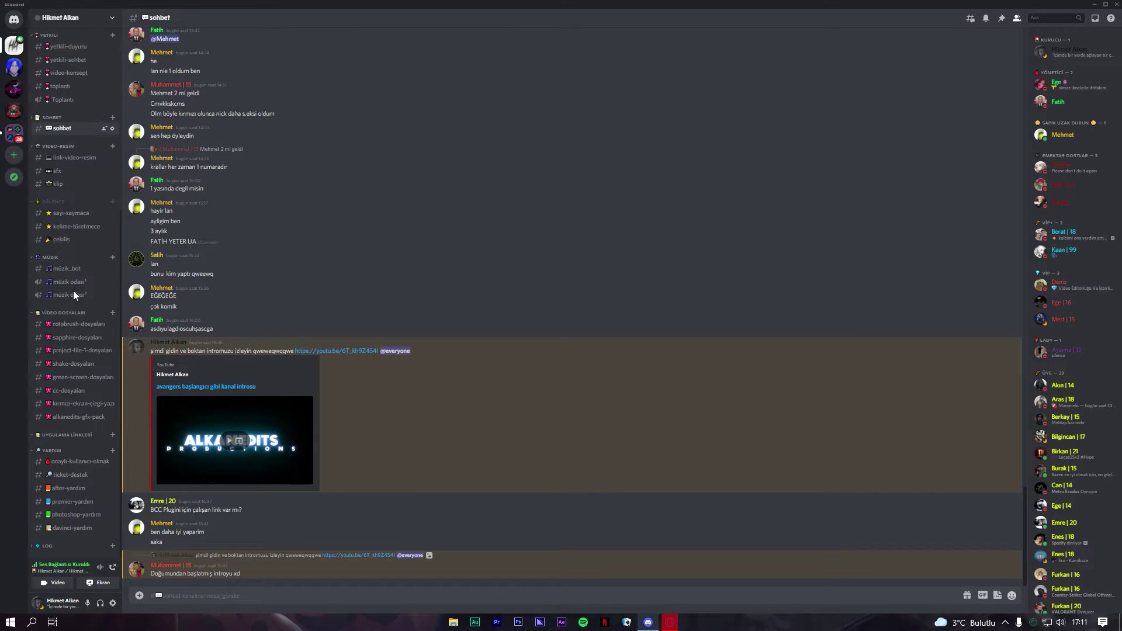
Clone the green-screen-dosyaları channel as a new channel named premier-pro-2020
right_click(88, 379)
left_click(127, 470)
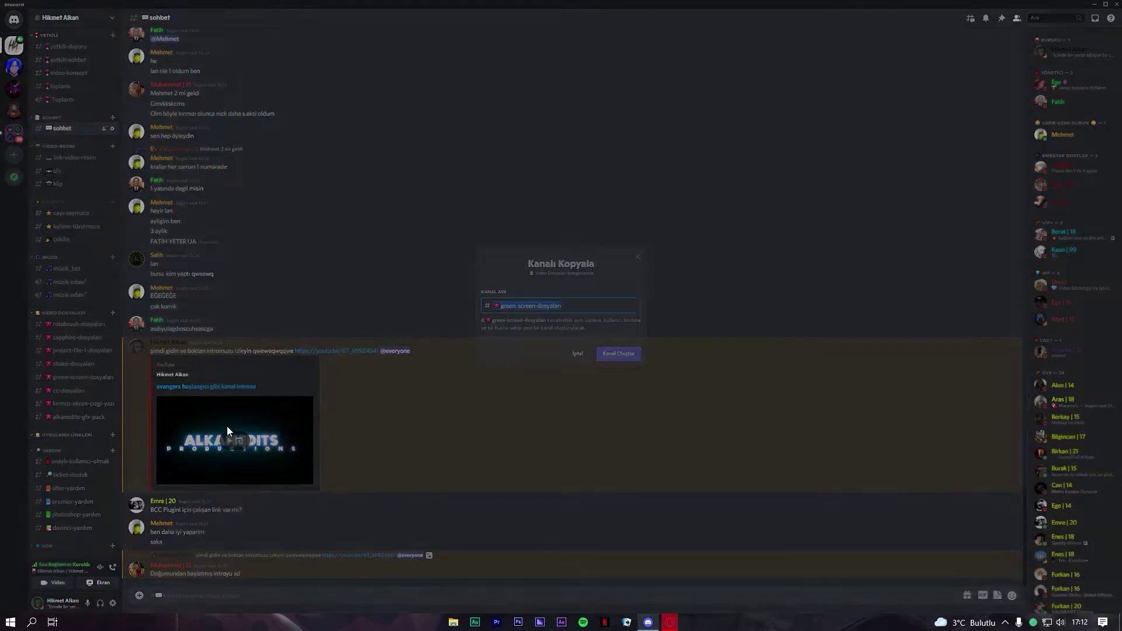
left_click_drag(562, 313, 536, 306)
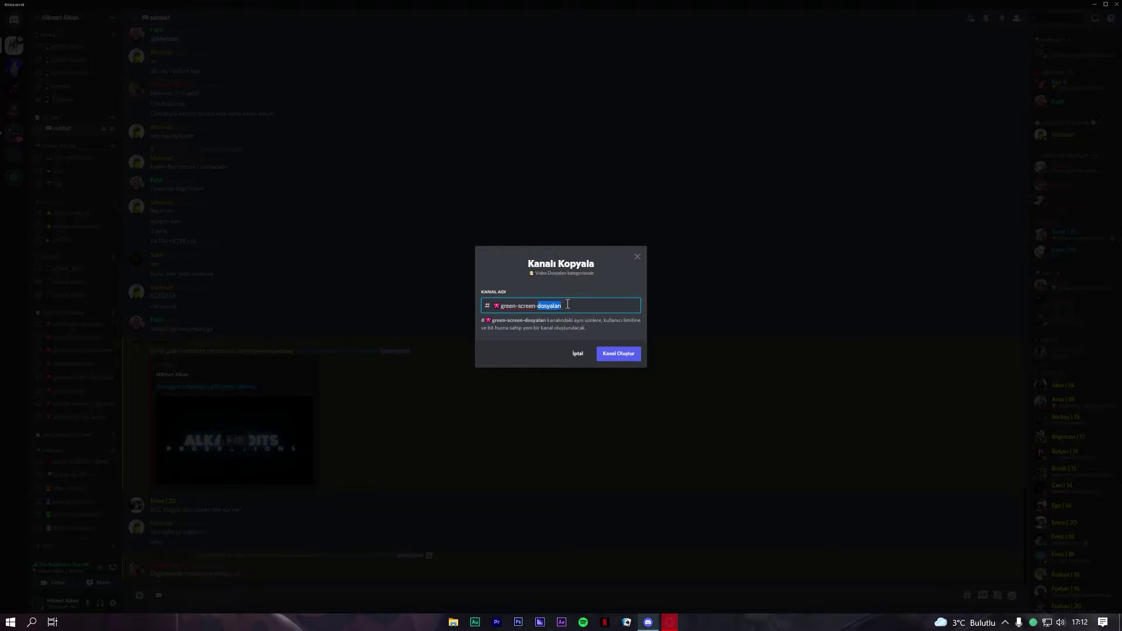
key("BackSpace")
key("Return")
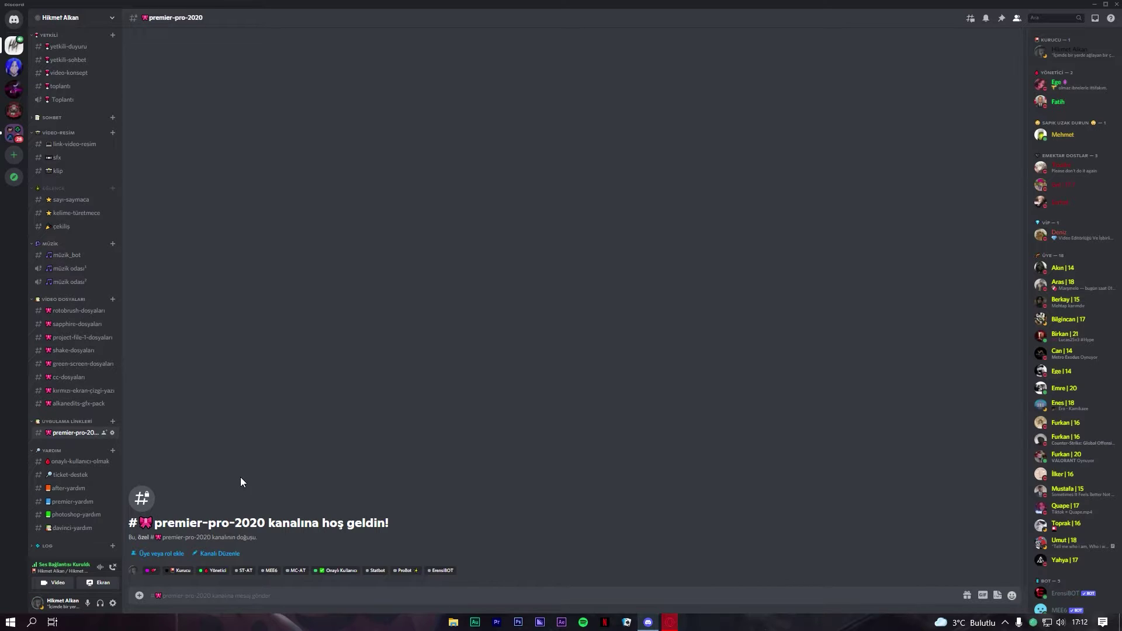
View the screenshot posted in onaylı-kullanıcı-olmak, then close the Discord window
scroll(1033, 475, "down", 3)
scroll(1033, 475, "down", 4)
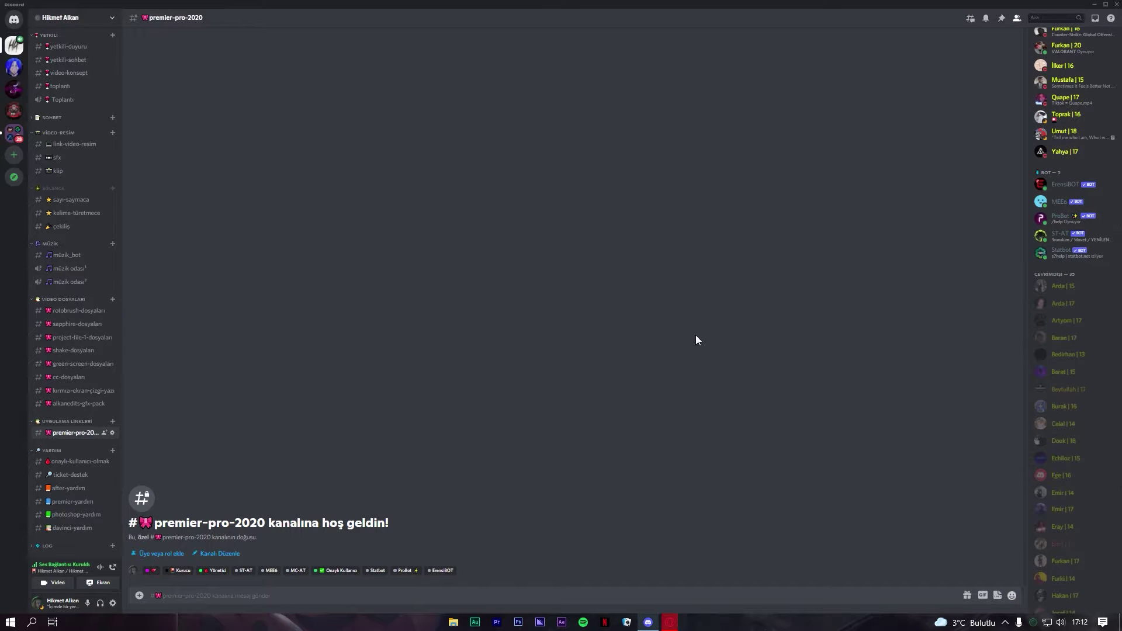
left_click(76, 462)
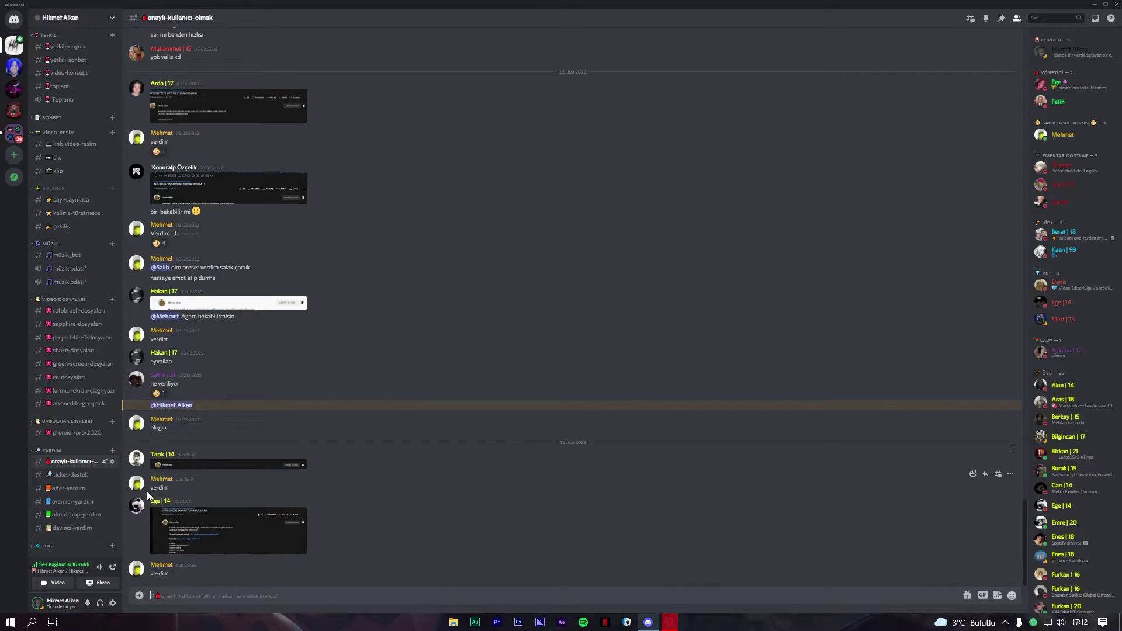
left_click(225, 529)
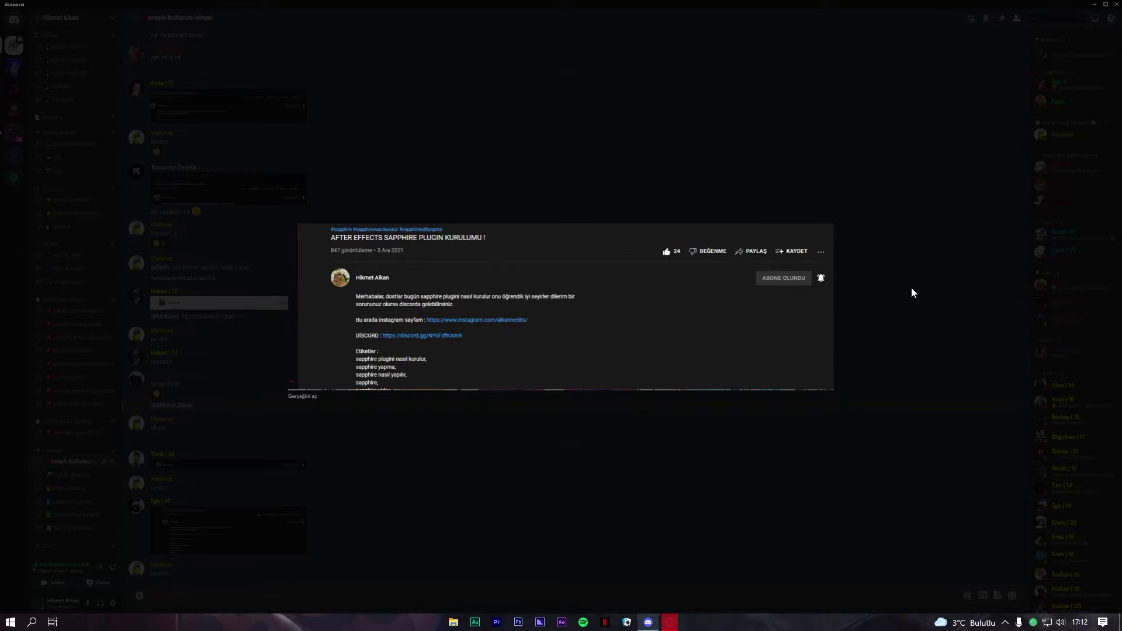
left_click(867, 287)
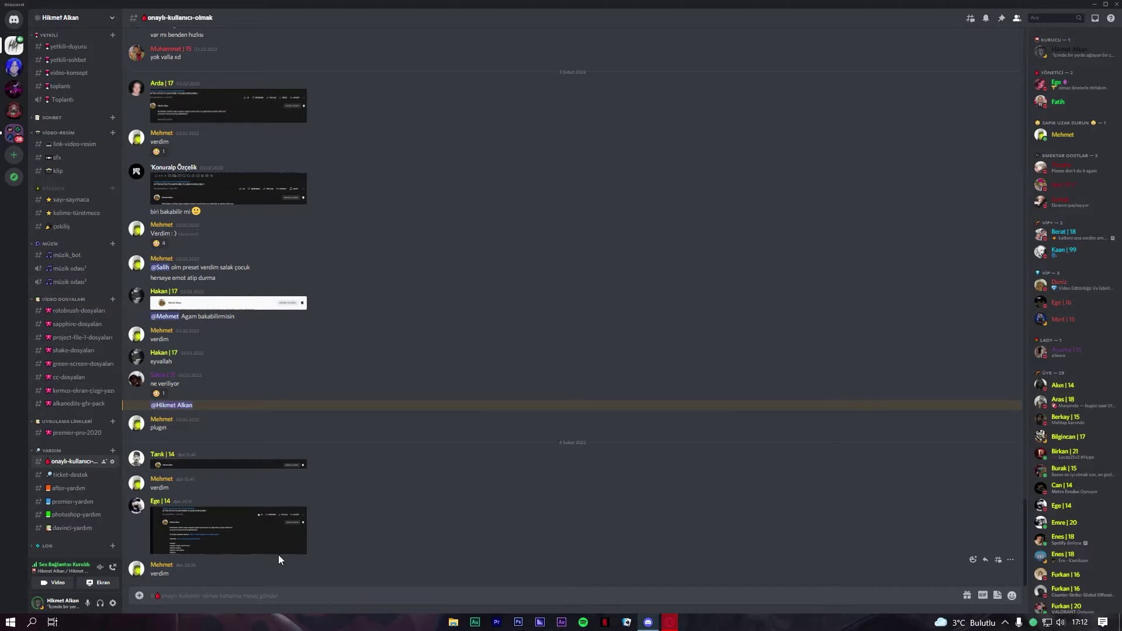
scroll(92, 381, "up", 5)
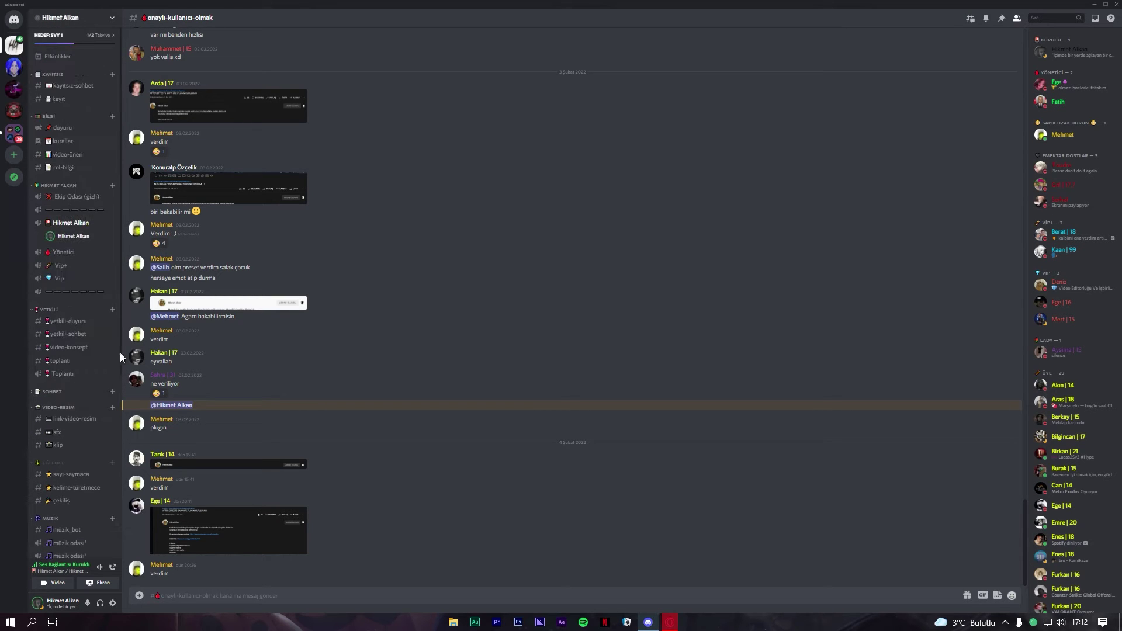
left_click(1117, 4)
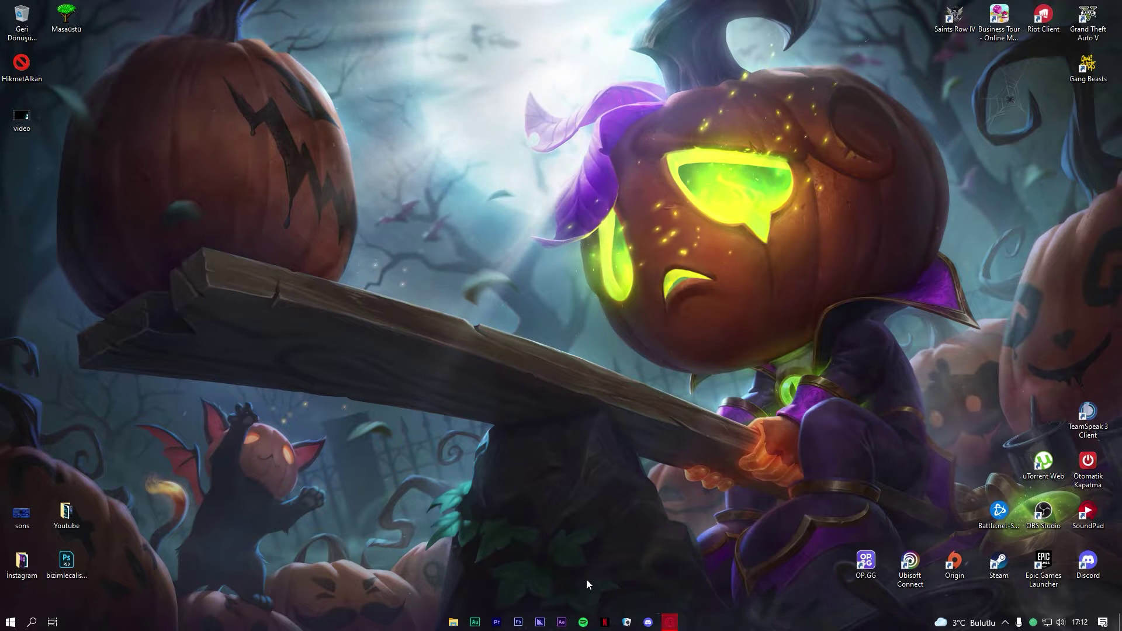
Launch Premiere Pro from the taskbar and dismiss its notification bar
left_click(496, 623)
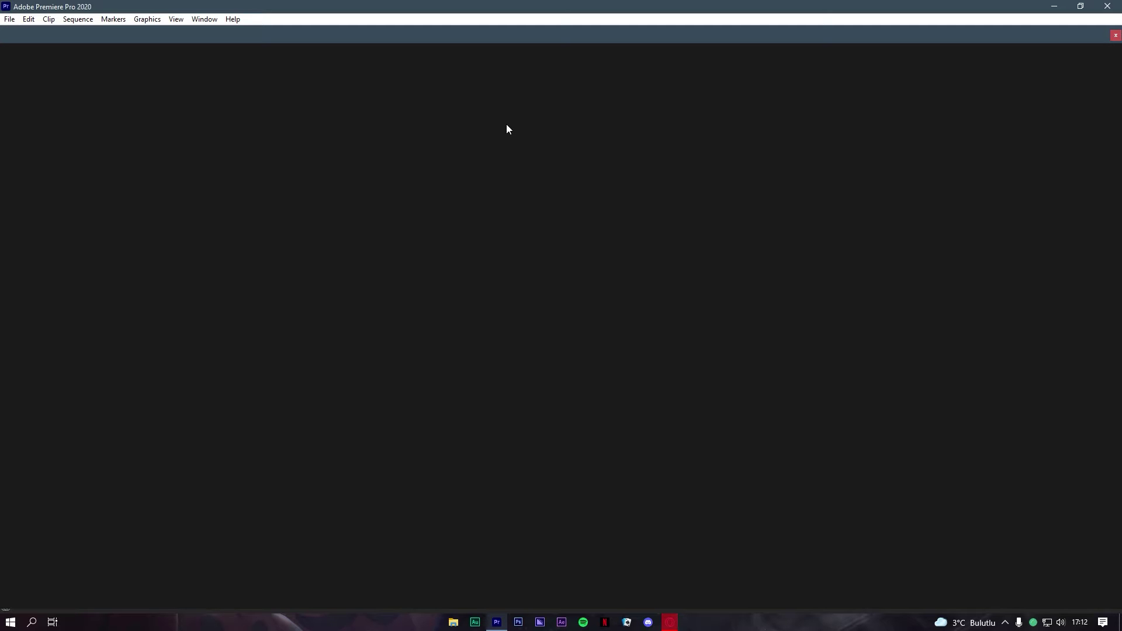
left_click(1116, 35)
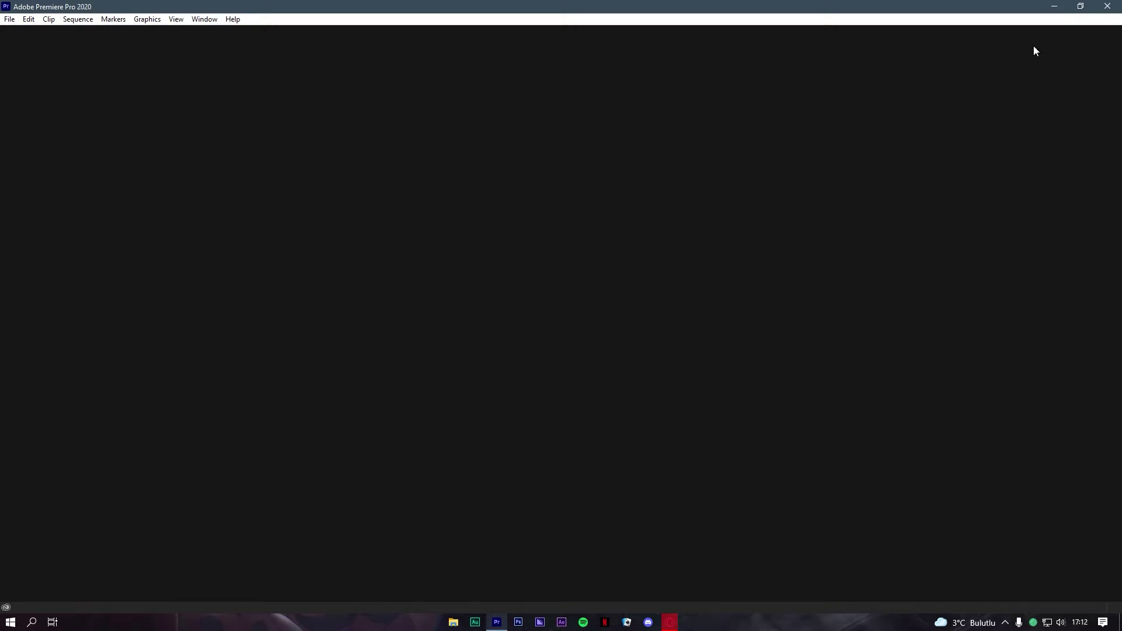
Via File > New > Project, name the project 'Adobe Premier Pro Eğitim1' and browse for a location
left_click(9, 21)
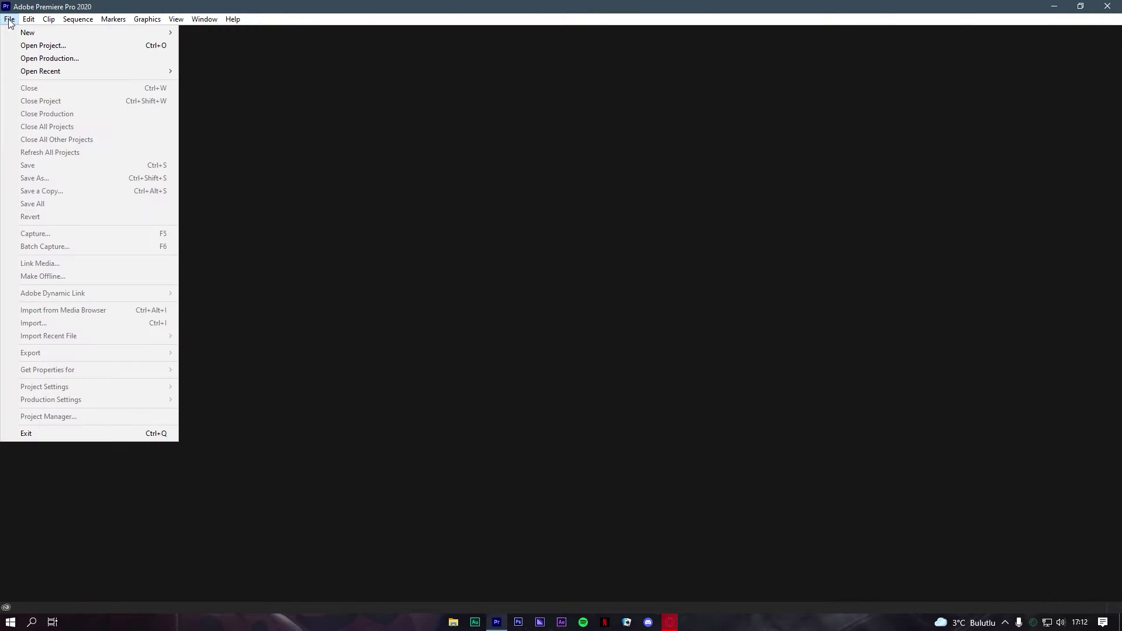
mouse_move(17, 33)
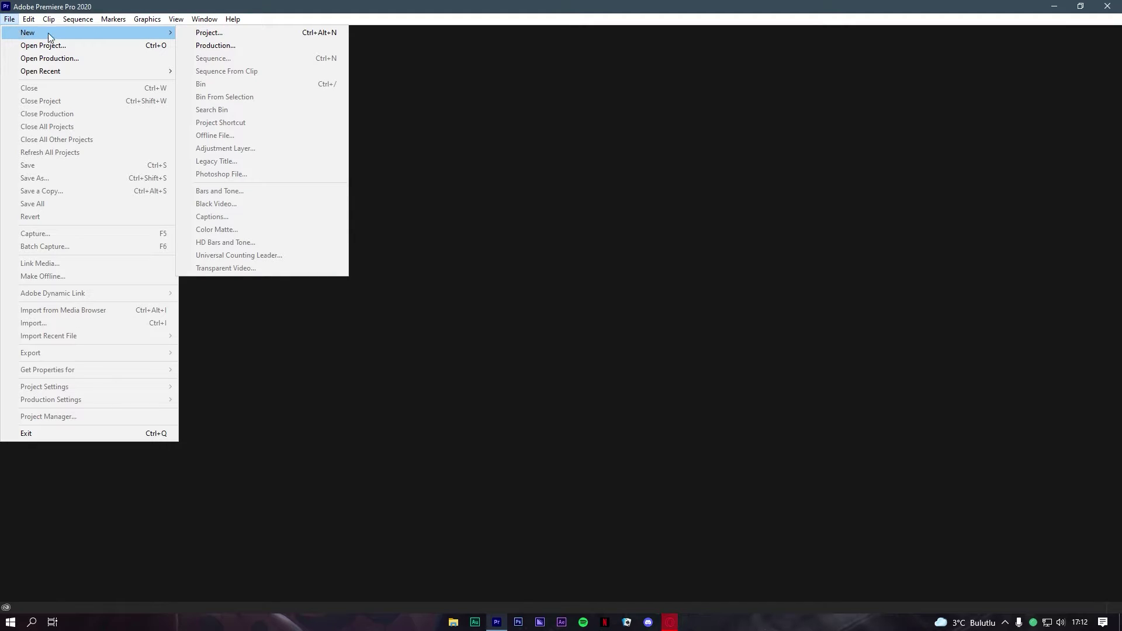
left_click(237, 34)
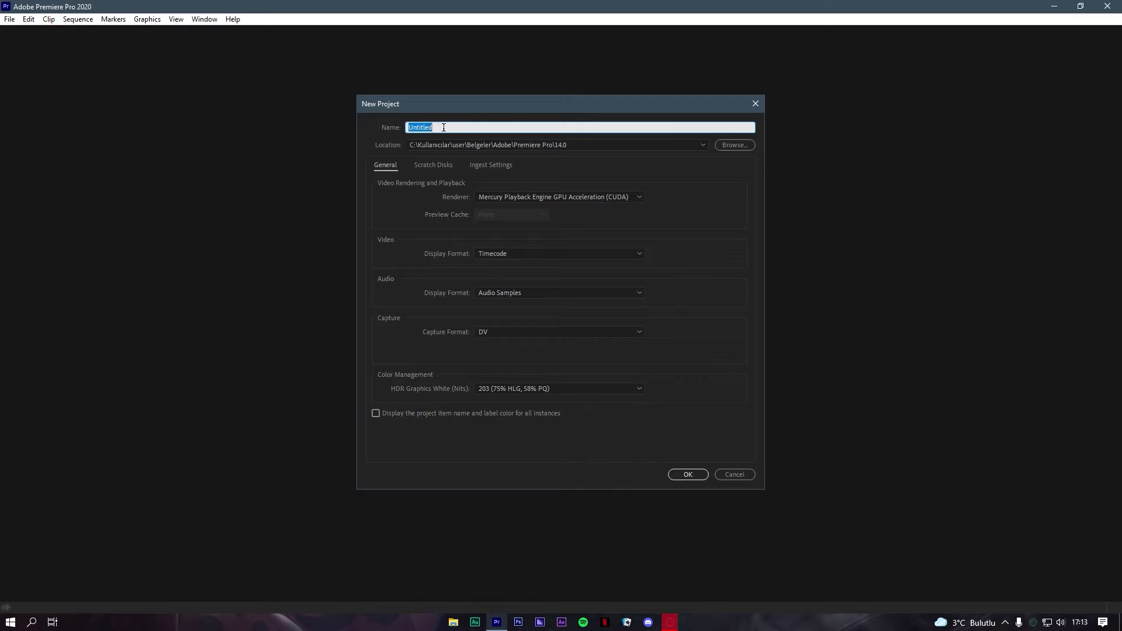
type("Adobe Premier Pr")
type("o Eğitim1")
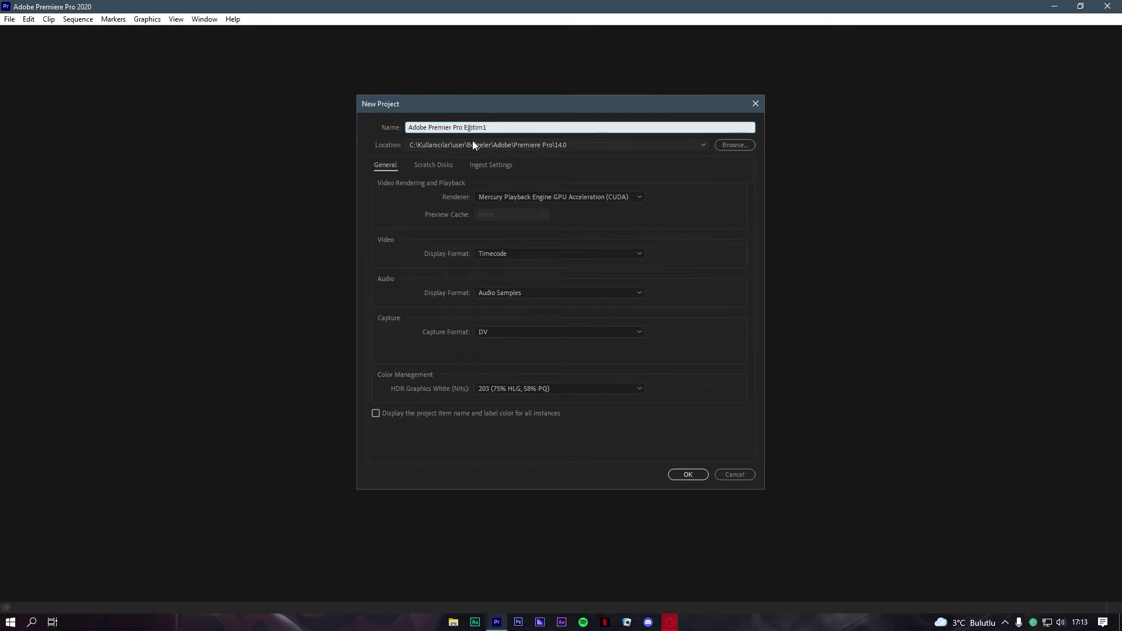
left_click(728, 149)
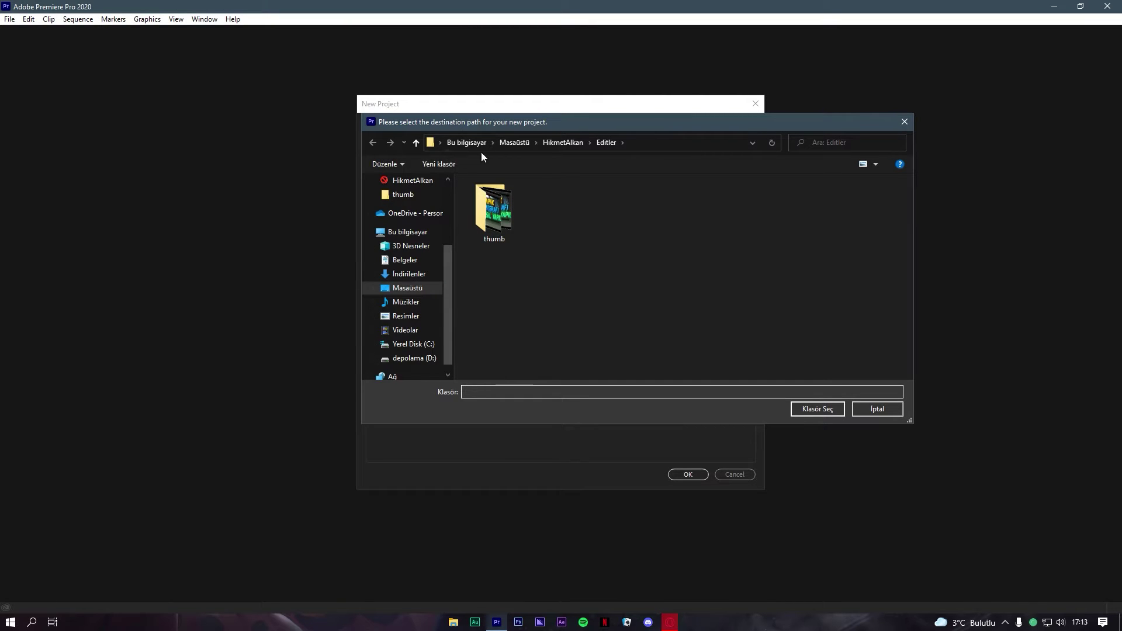
Make an 'Adobe Premier Pro Eğitimleri' folder in the desktop user folder and select it as location
left_click(556, 143)
left_click(438, 164)
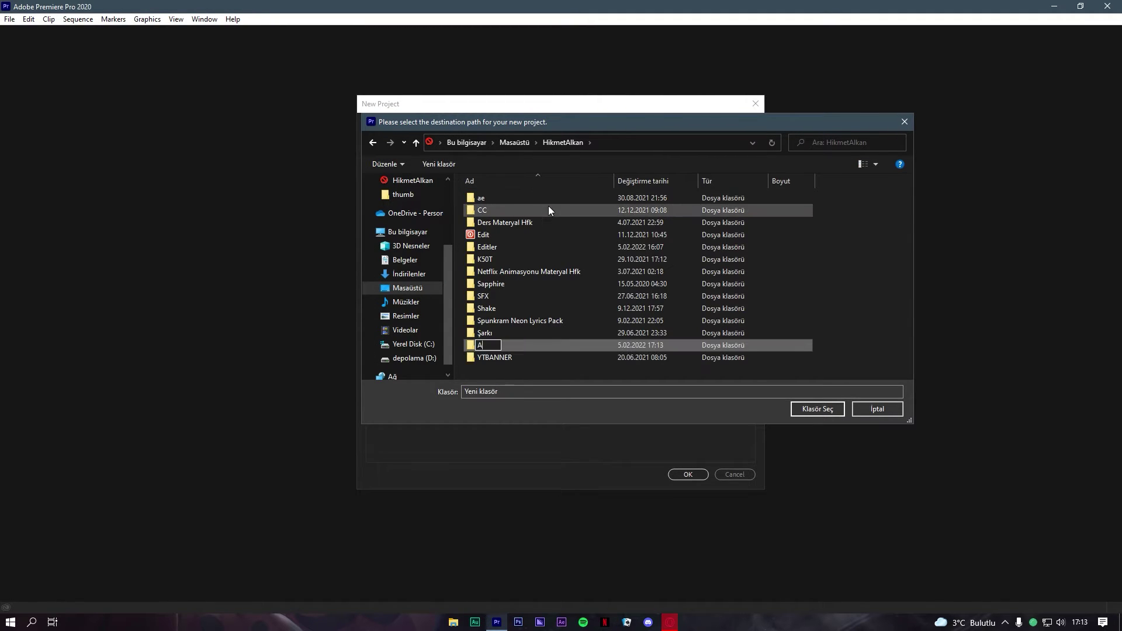
type("Adobe")
type(" Premier")
type(" Pro Eğitimleri")
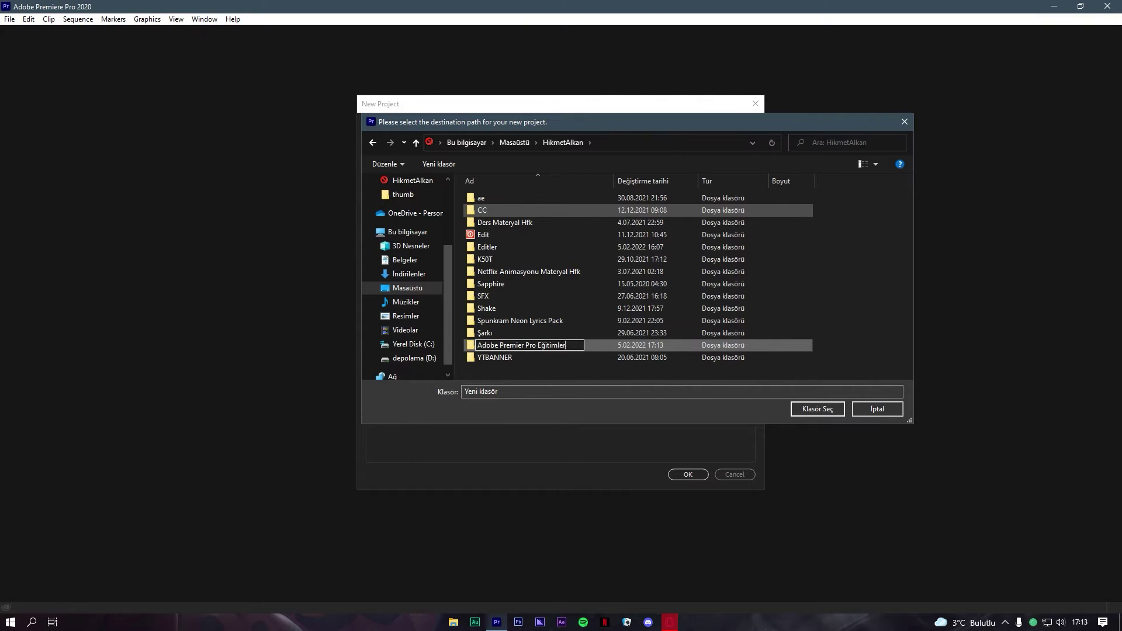
key("Return")
left_click(818, 408)
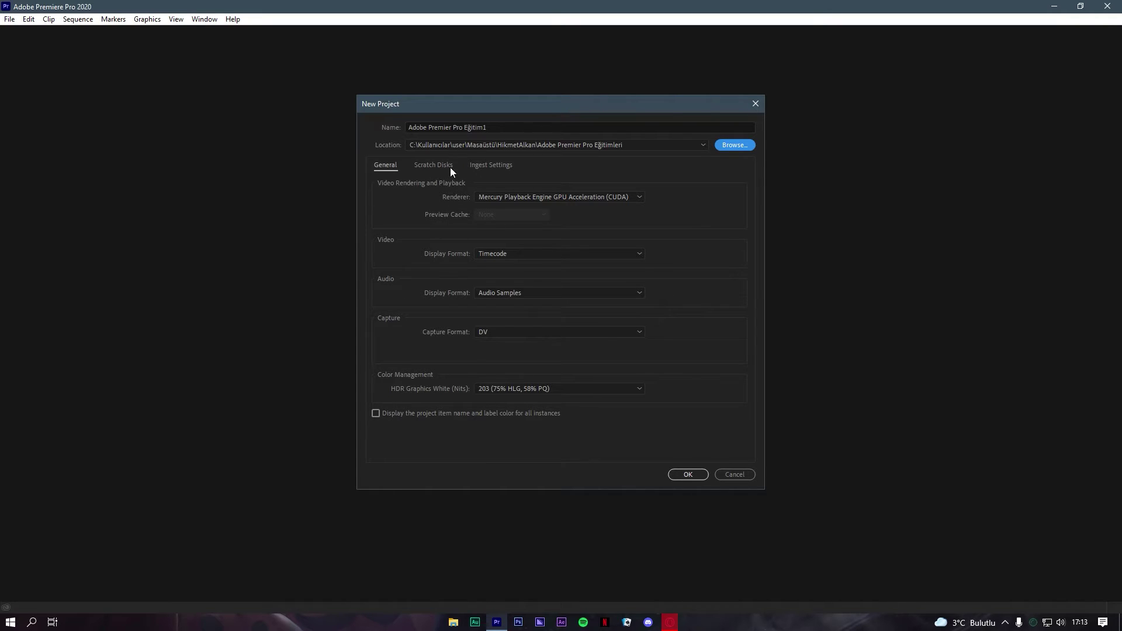
left_click(449, 167)
left_click(487, 166)
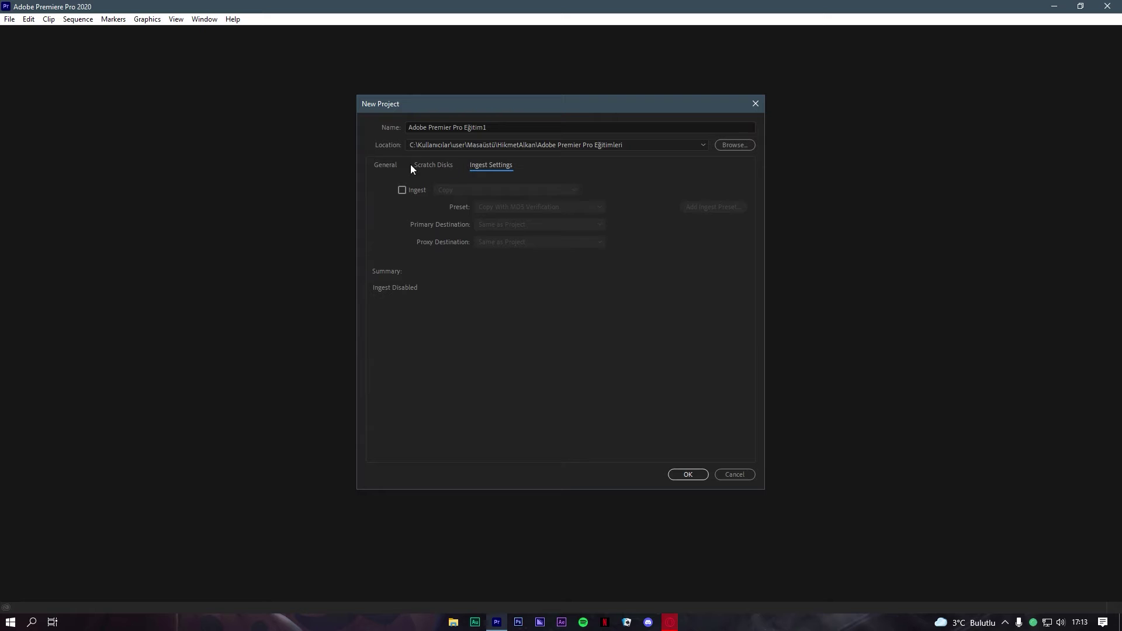
left_click(395, 165)
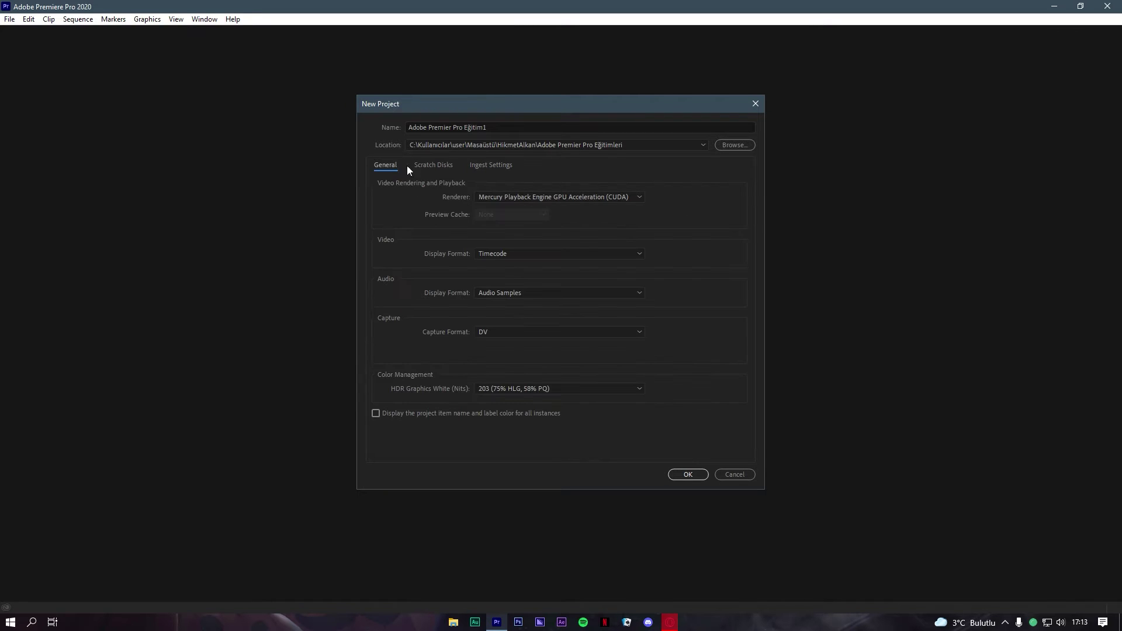
left_click(505, 196)
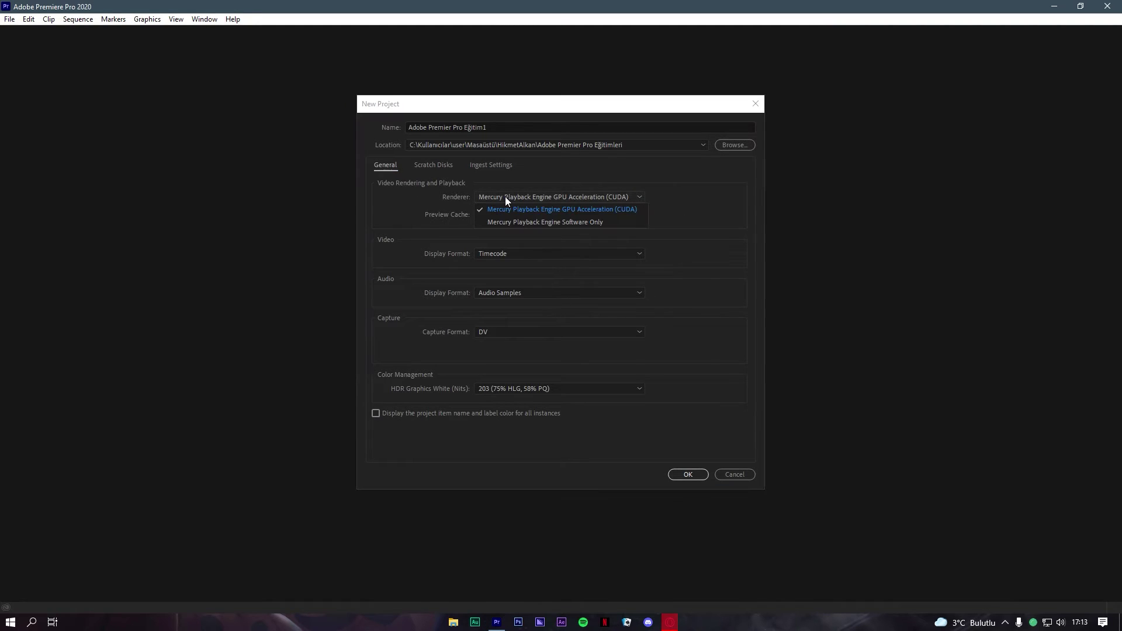
left_click(505, 196)
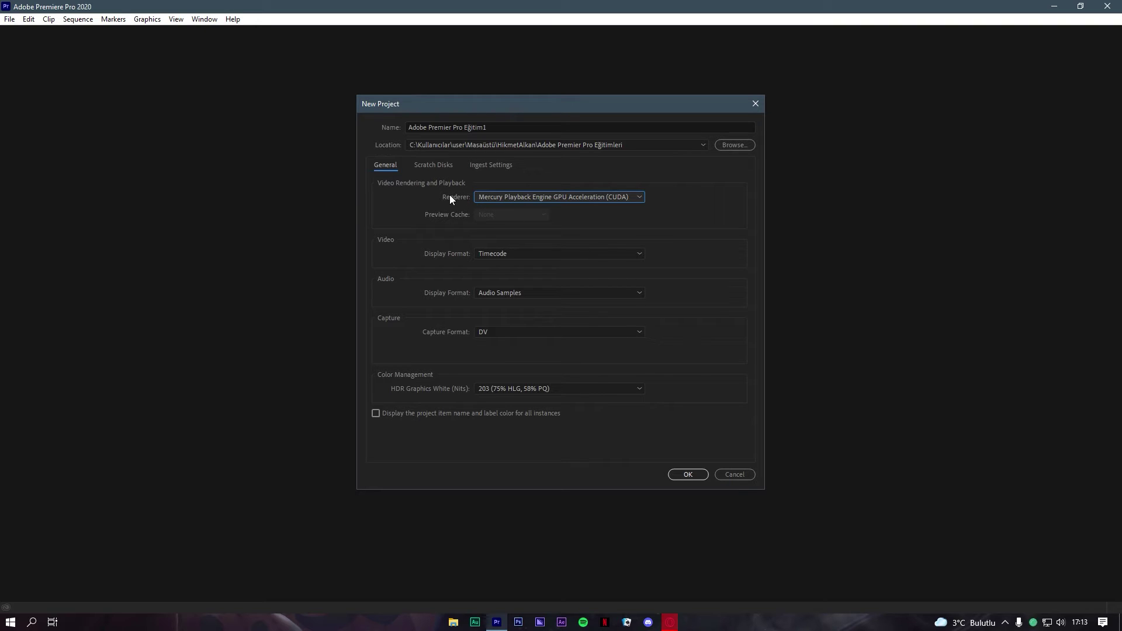
left_click(524, 199)
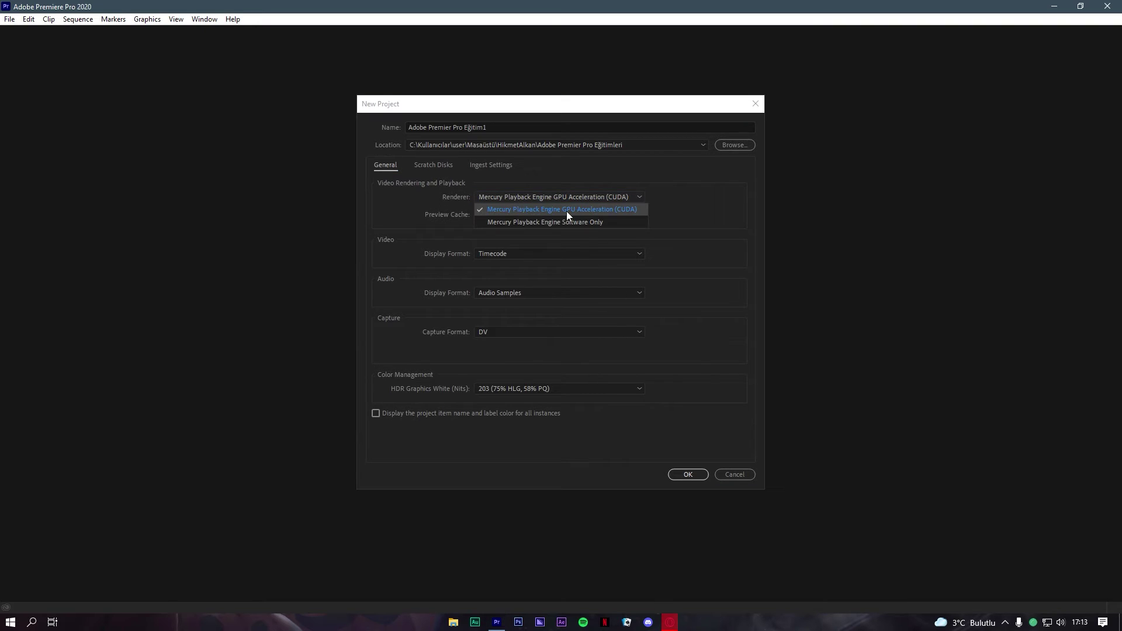
left_click(624, 212)
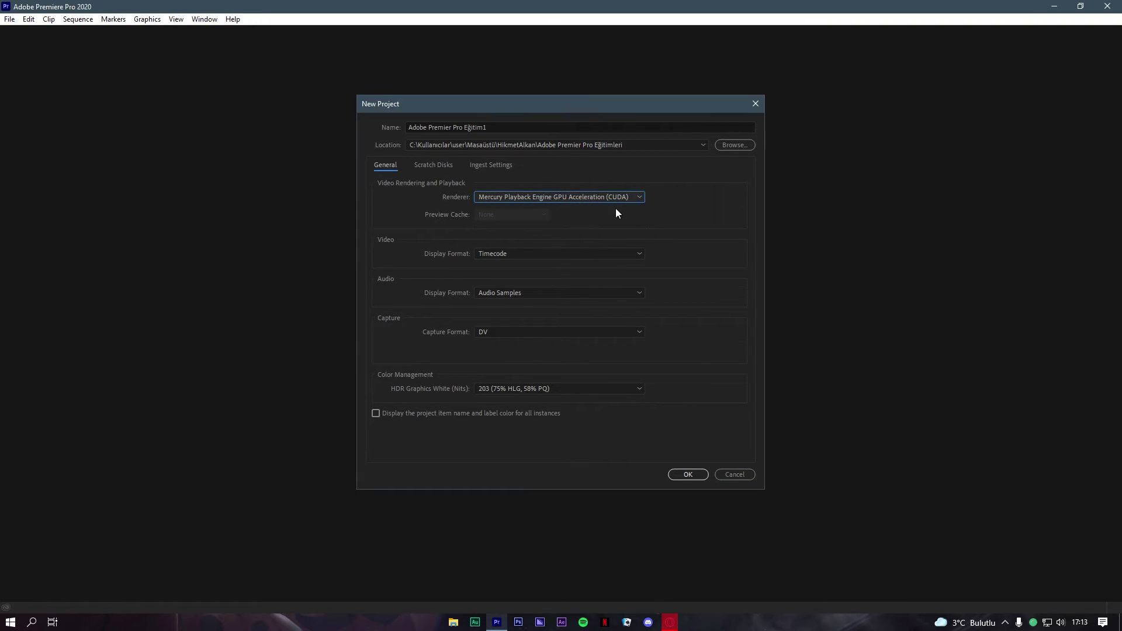
left_click(641, 196)
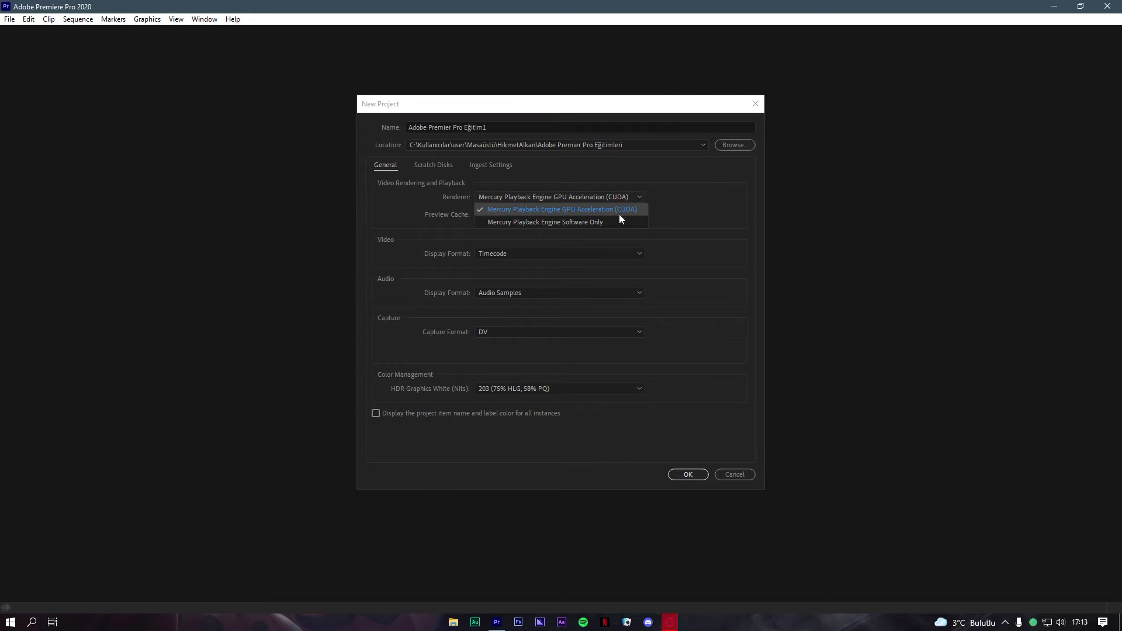
left_click(623, 211)
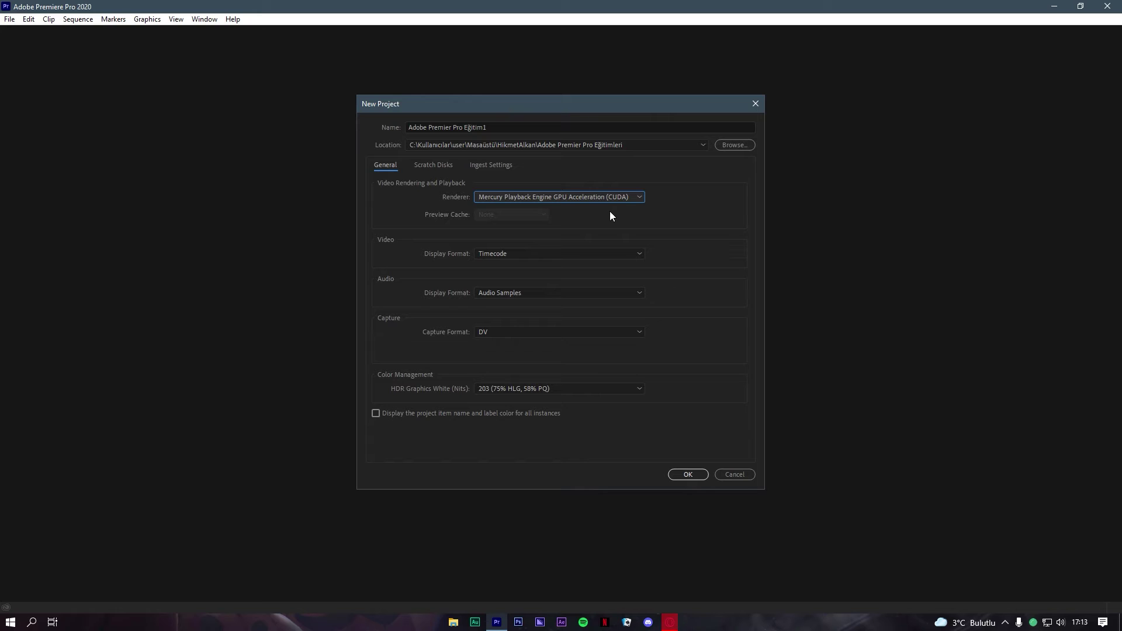
left_click(619, 198)
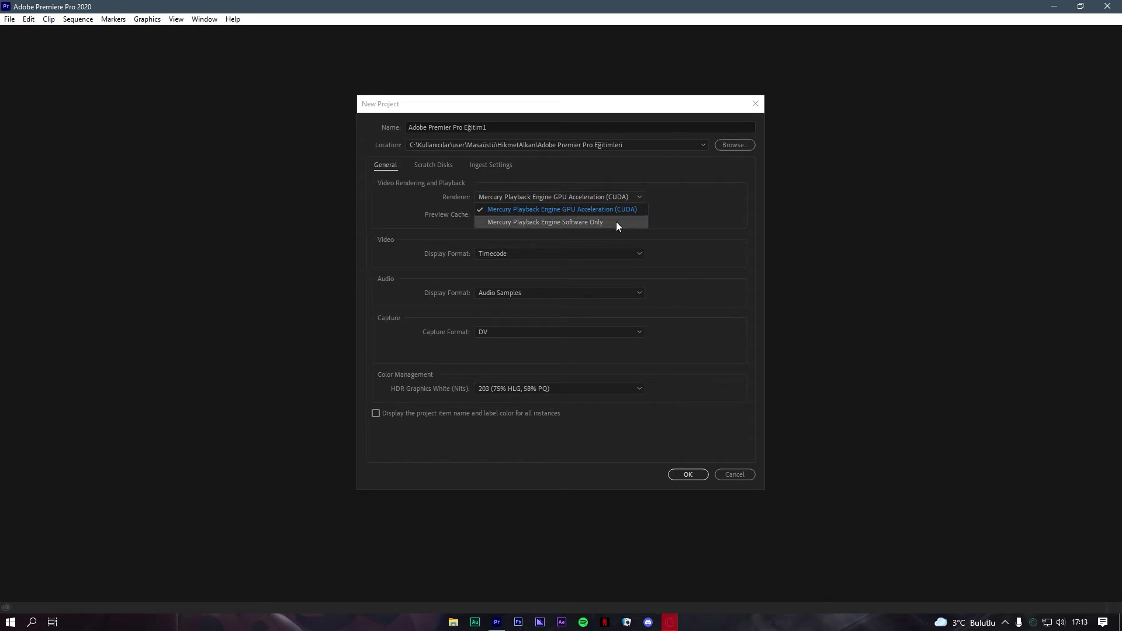
left_click(616, 221)
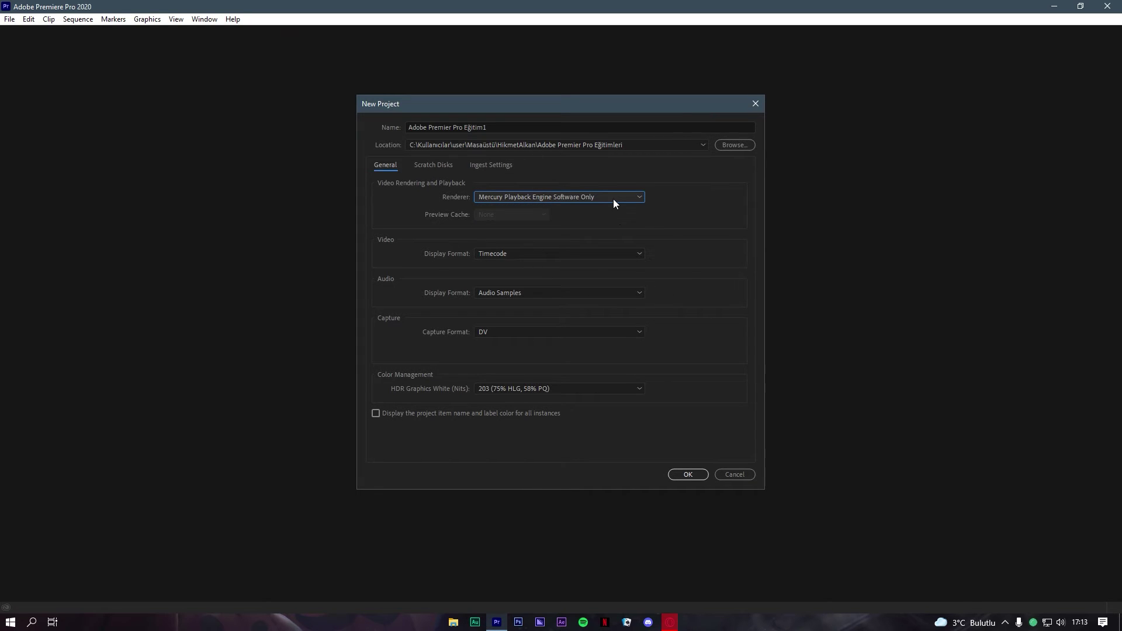
left_click(564, 199)
left_click(567, 210)
left_click(550, 390)
left_click(552, 390)
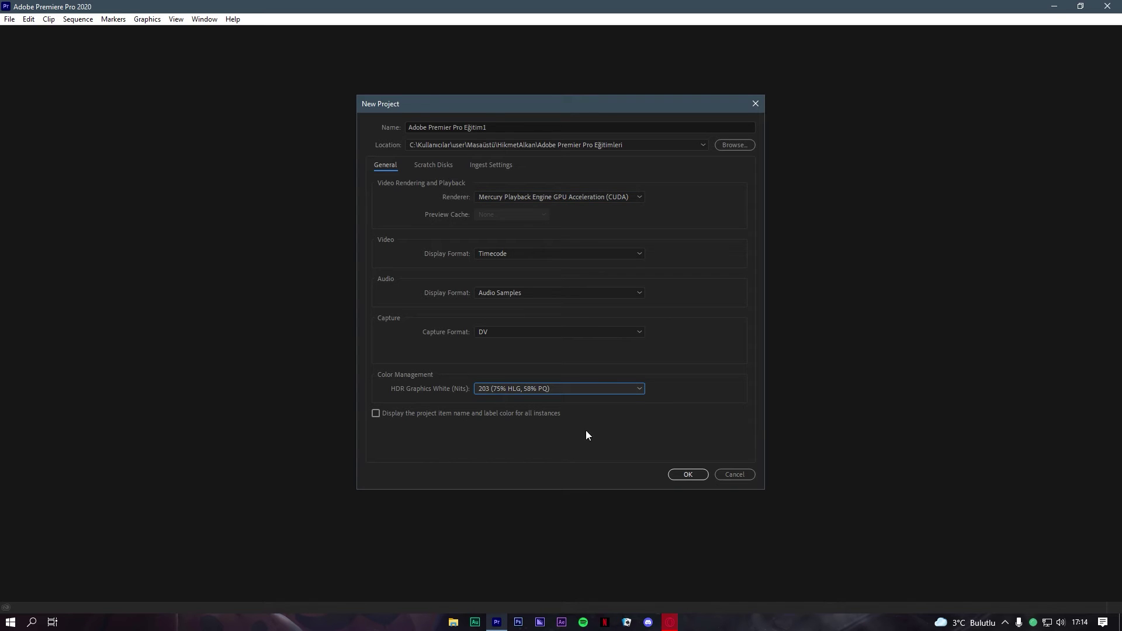
left_click(424, 164)
left_click(386, 165)
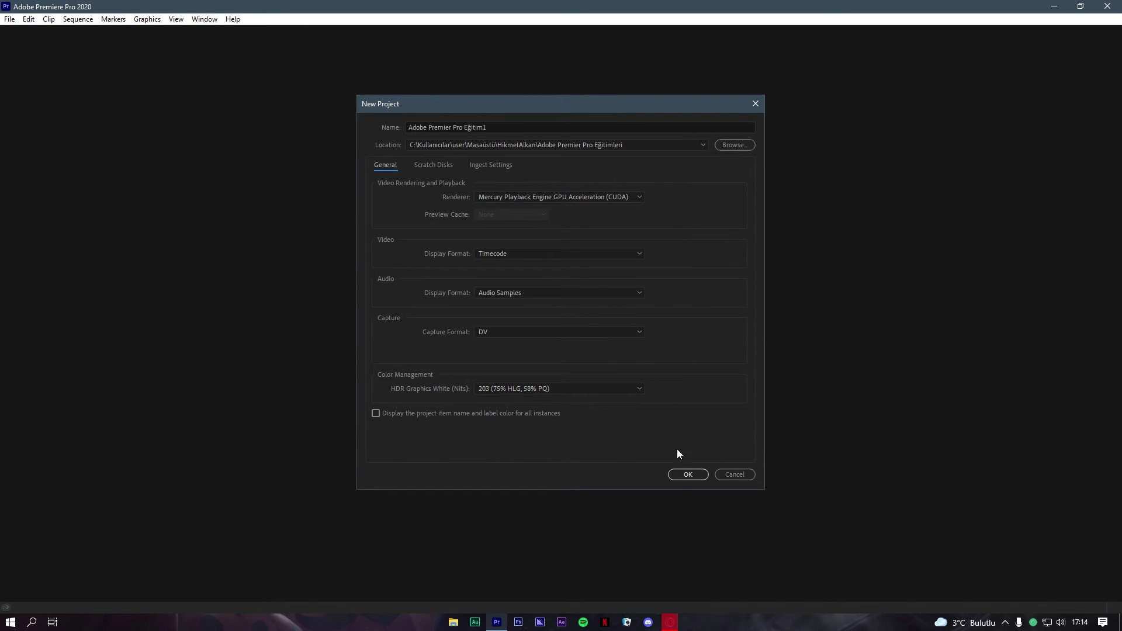
Create the project, then confirm CUDA GPU rendering in Project Settings > General
left_click(700, 475)
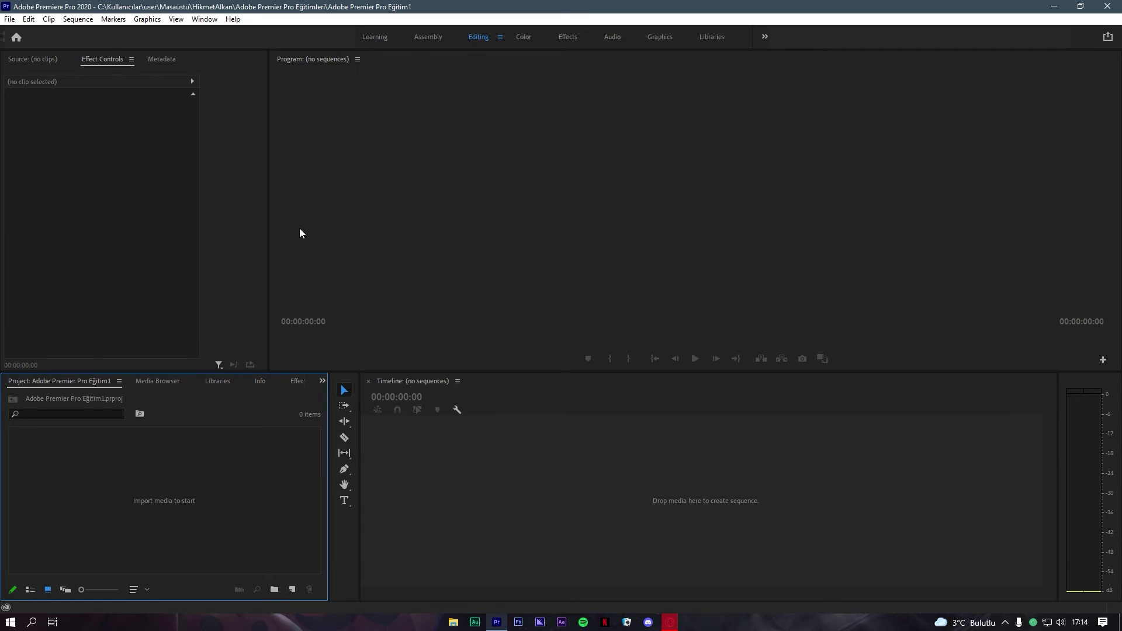
left_click(24, 21)
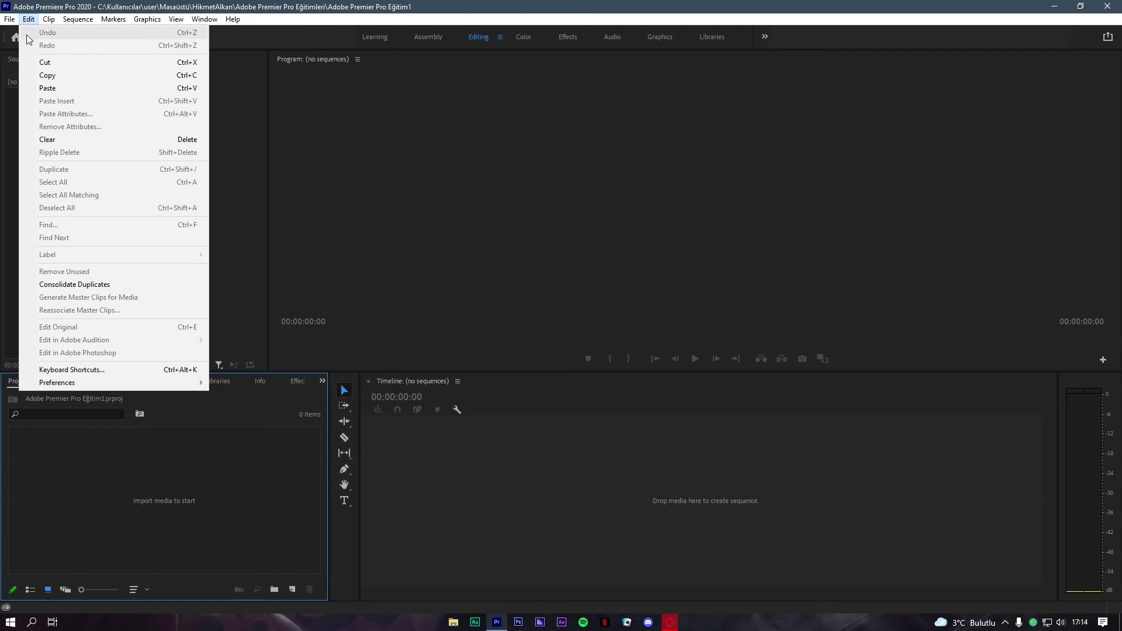
mouse_move(13, 22)
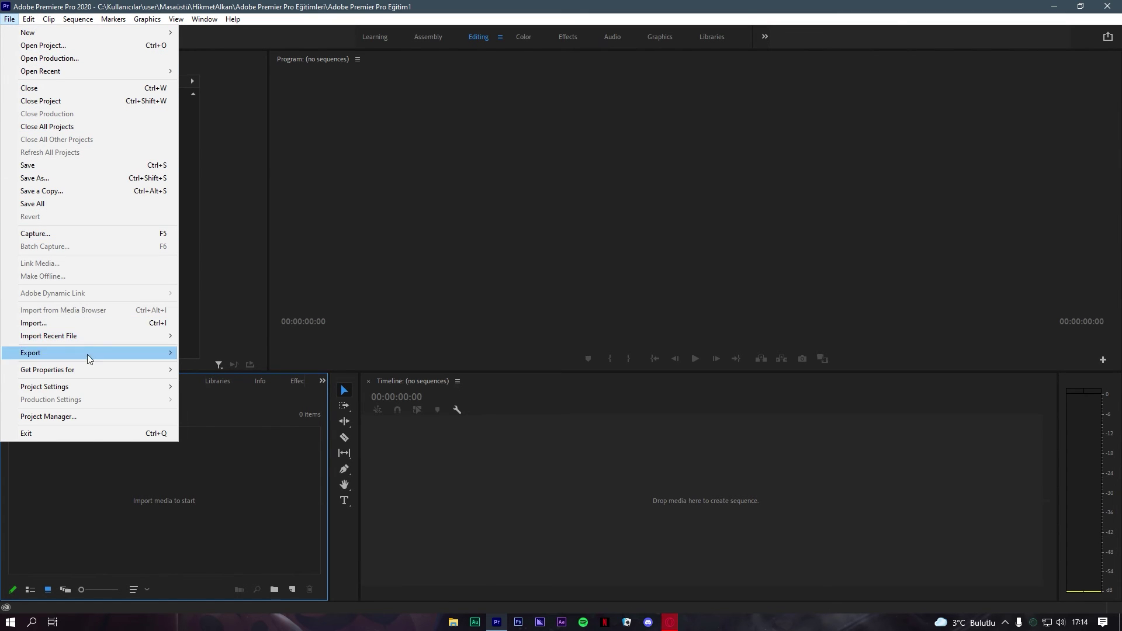
mouse_move(85, 388)
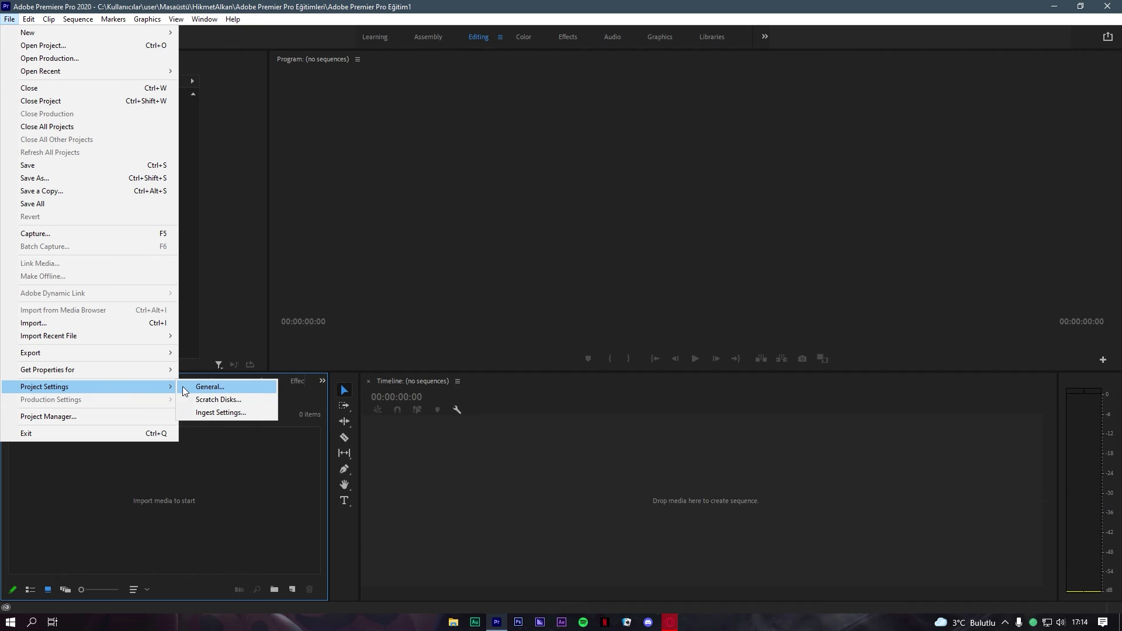
left_click(202, 384)
left_click(594, 193)
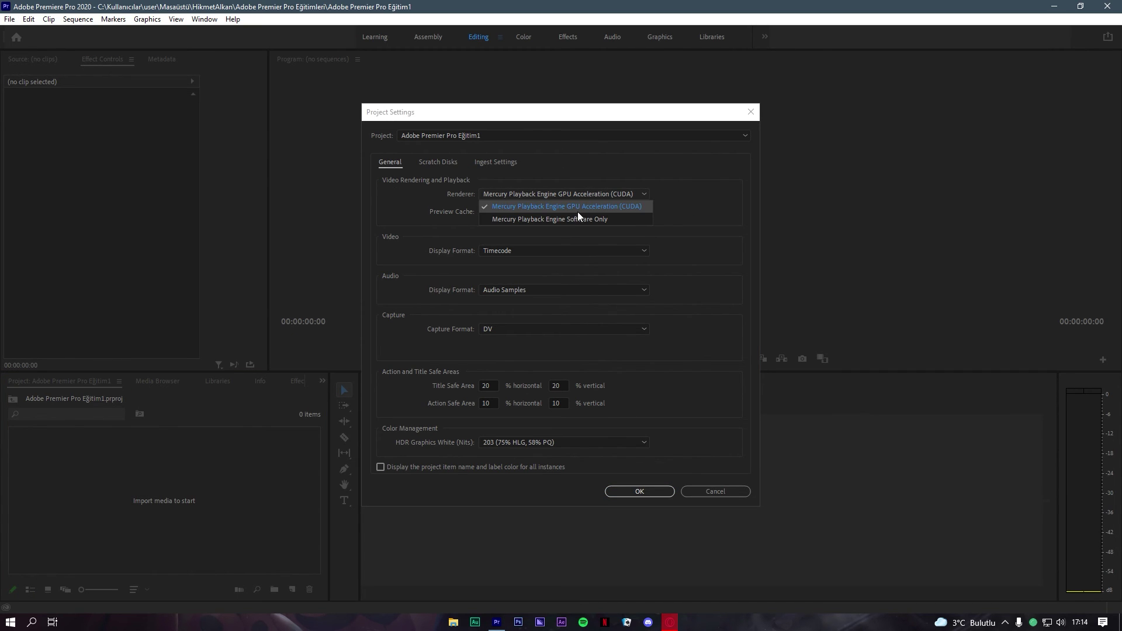
left_click(597, 201)
left_click(650, 490)
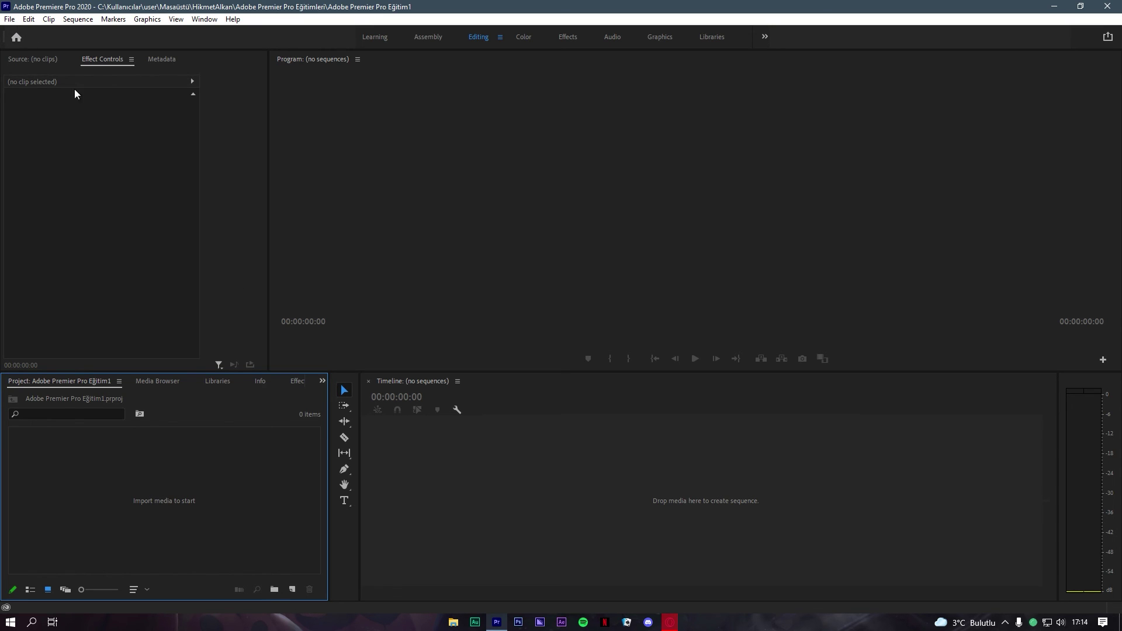
Switch to Discord and close it, returning to the empty Adobe Premier Pro Eğitim1 project
key("alt+Tab")
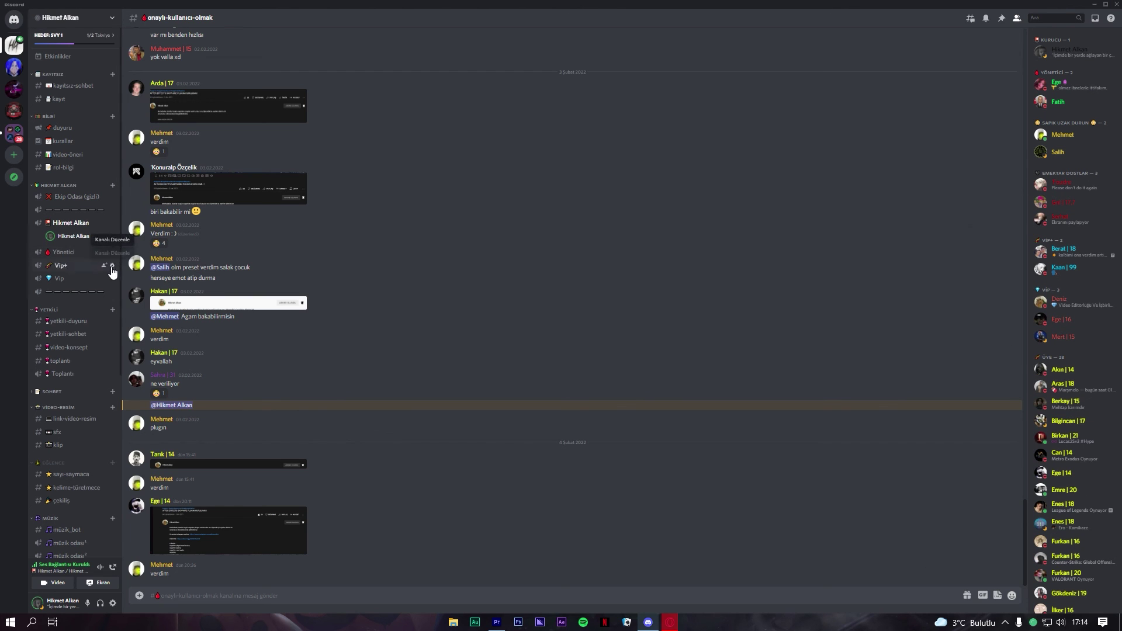
scroll(101, 328, "down", 3)
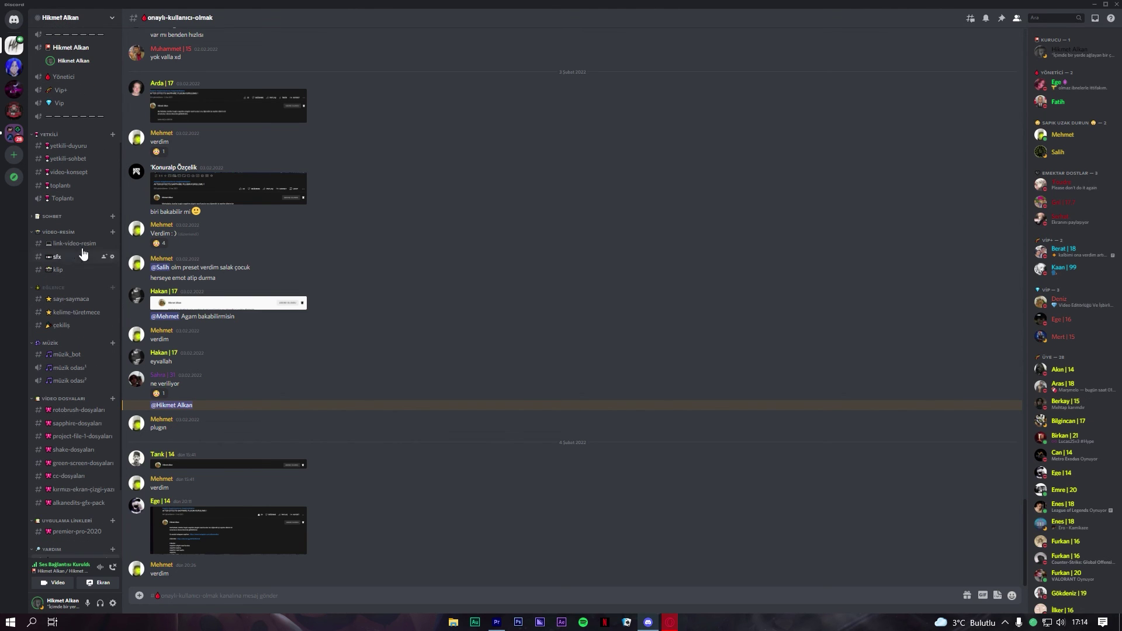
left_click(1111, 5)
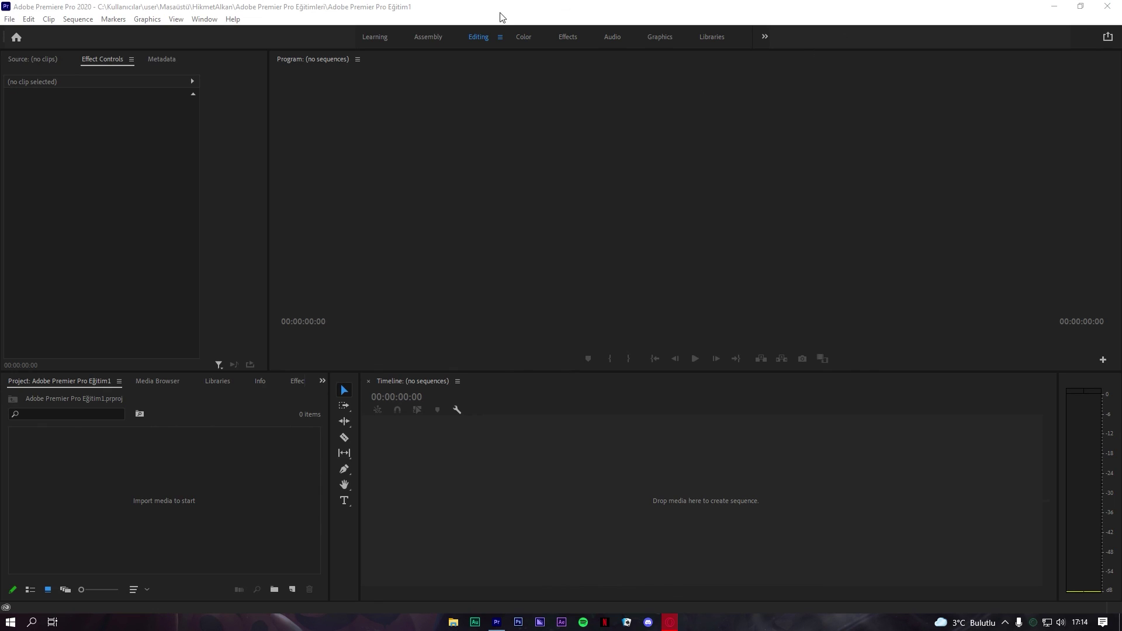